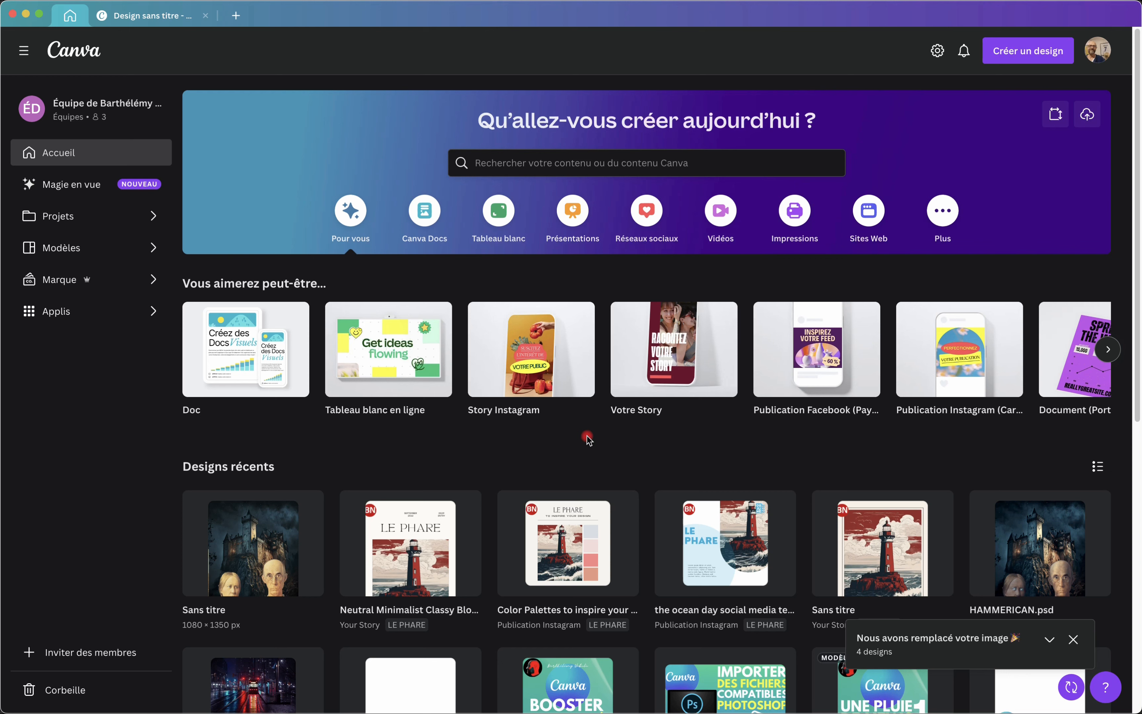
Switch to Photoshop and examine the couple's faces and the upper layers of HAMMERICAN.psd up close.
{"action": "key", "text": "super+Tab"}
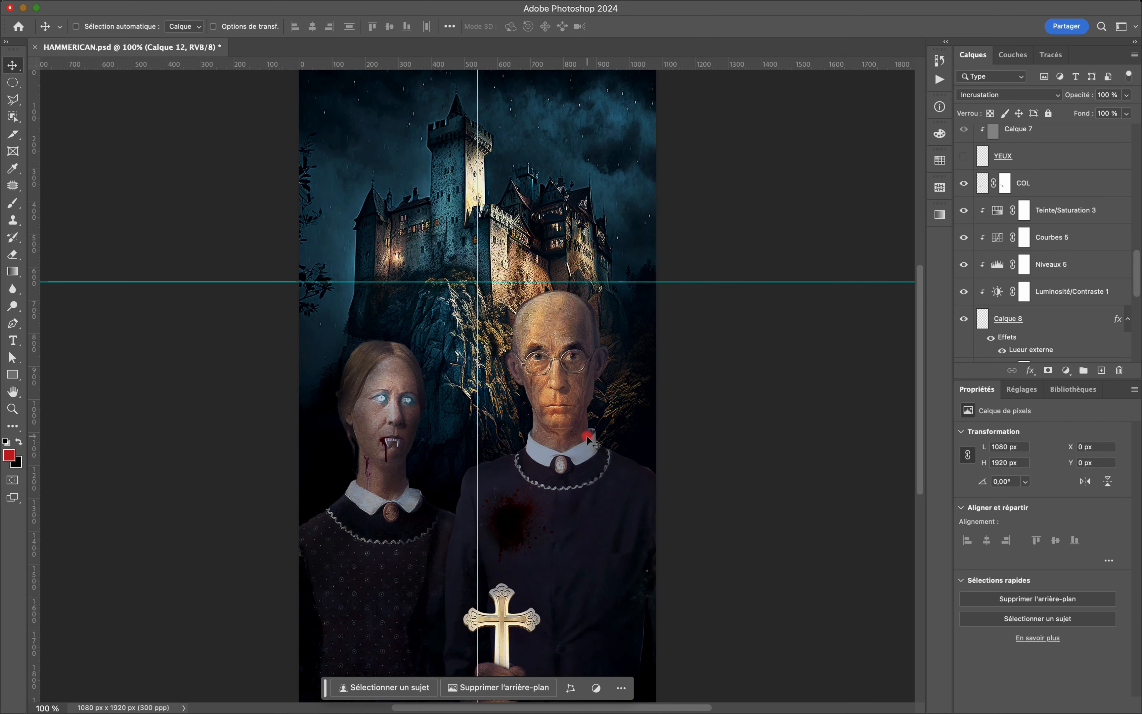
{"action": "scroll", "coordinate": [1057, 213], "scroll_direction": "up", "scroll_amount": 5}
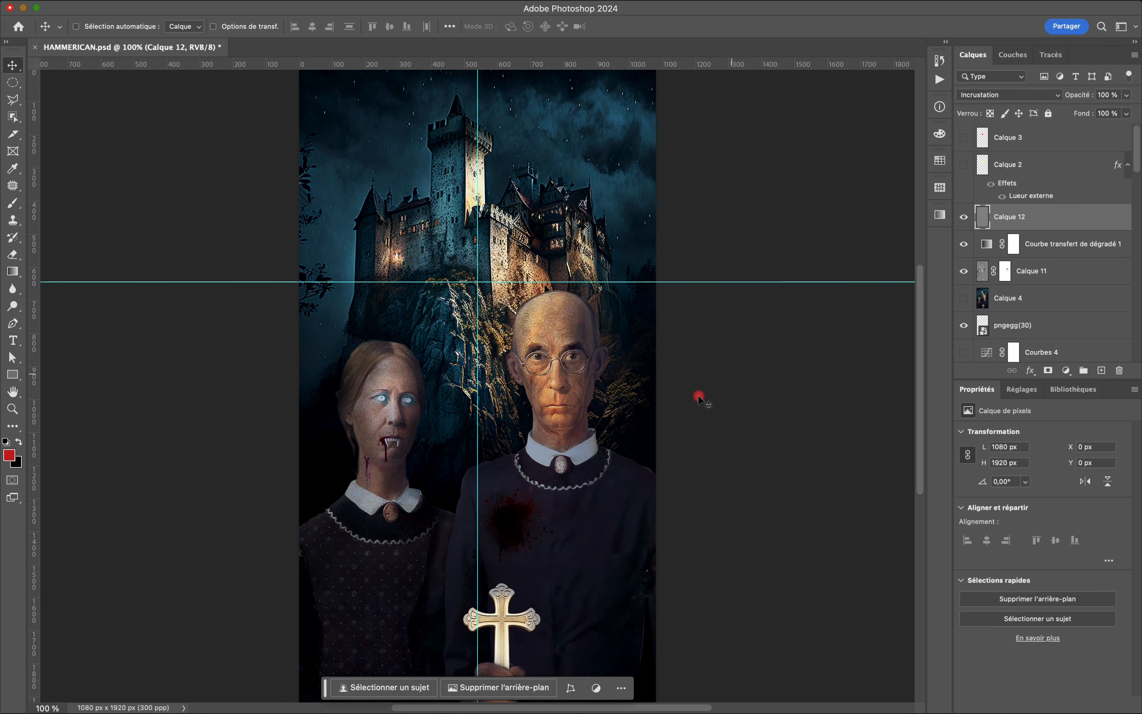
{"action": "scroll", "coordinate": [605, 446], "scroll_direction": "down", "scroll_amount": 3}
{"action": "scroll", "coordinate": [377, 413], "scroll_direction": "up", "scroll_amount": 5}
{"action": "scroll", "coordinate": [364, 478], "scroll_direction": "down", "scroll_amount": 2}
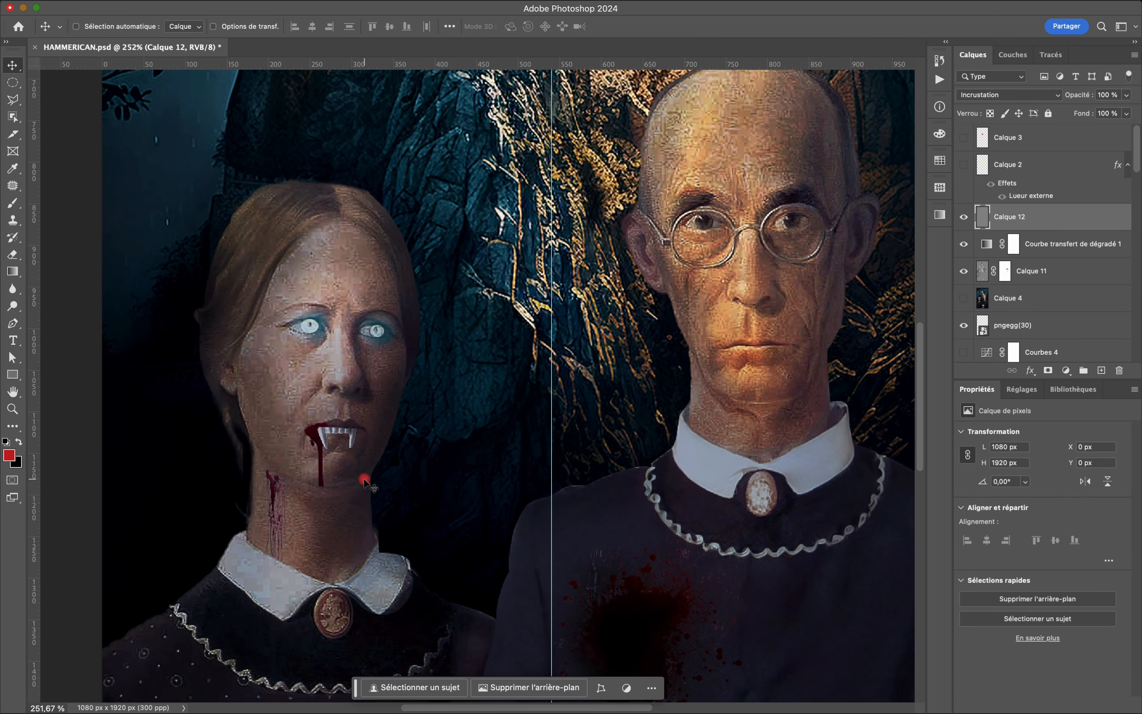
{"action": "scroll", "coordinate": [365, 481], "scroll_direction": "up", "scroll_amount": 3}
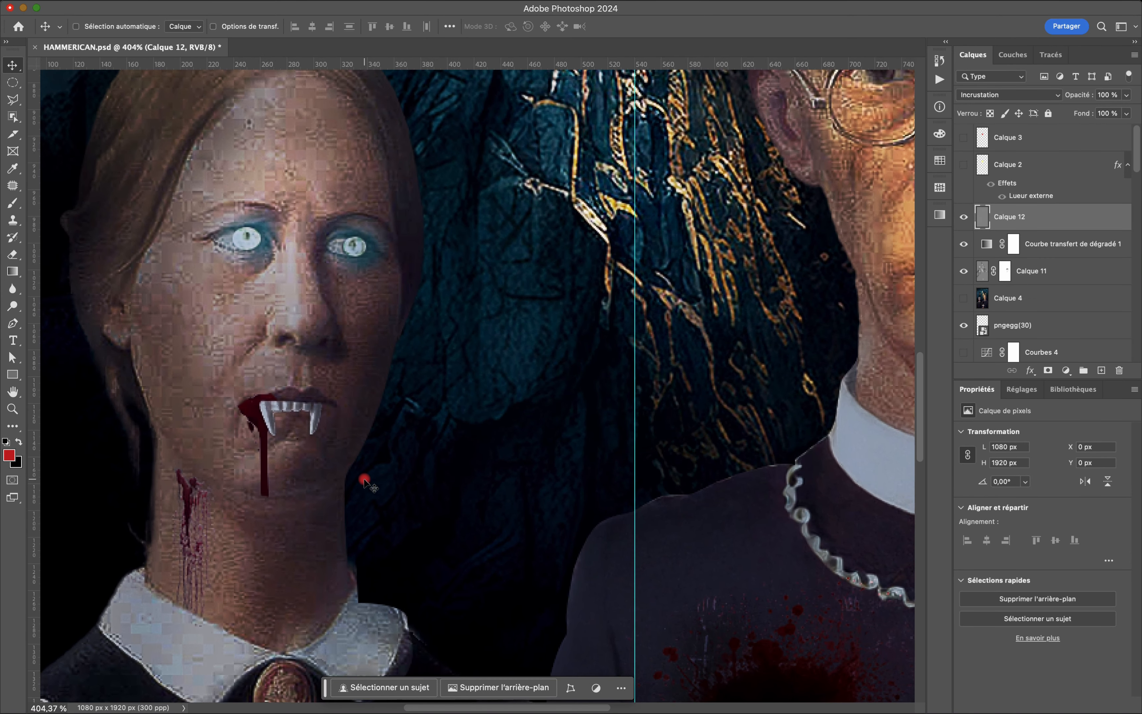
{"action": "scroll", "coordinate": [1060, 296], "scroll_direction": "down", "scroll_amount": 6}
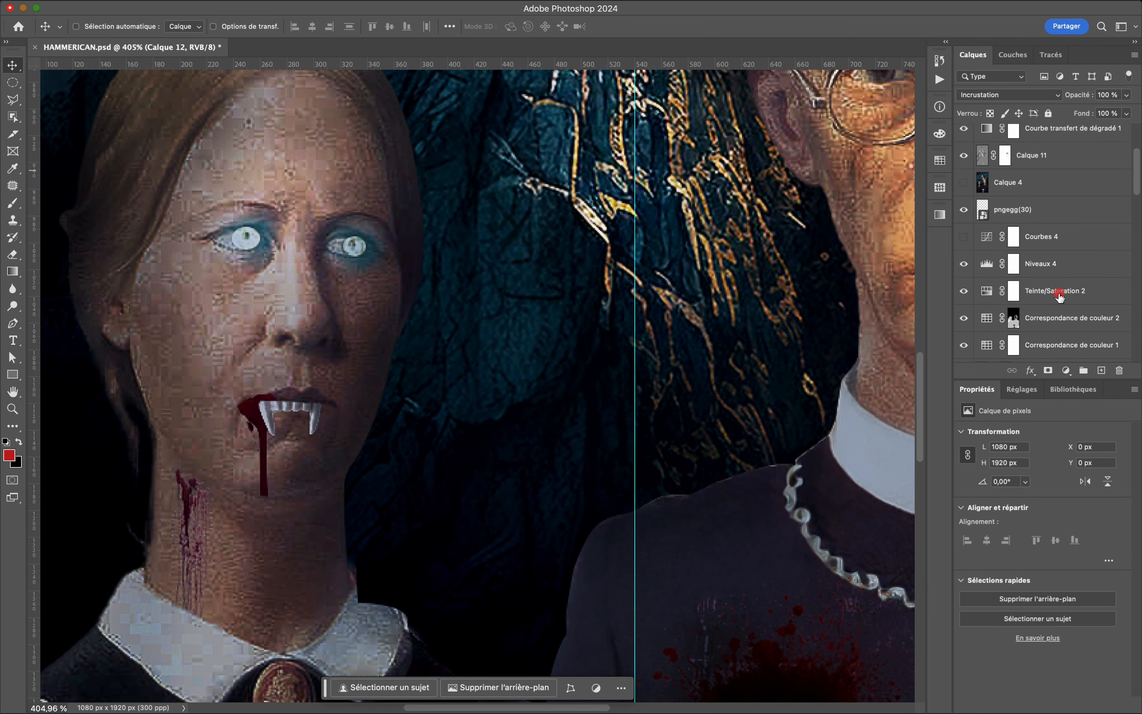
{"action": "scroll", "coordinate": [1059, 295], "scroll_direction": "down", "scroll_amount": 4}
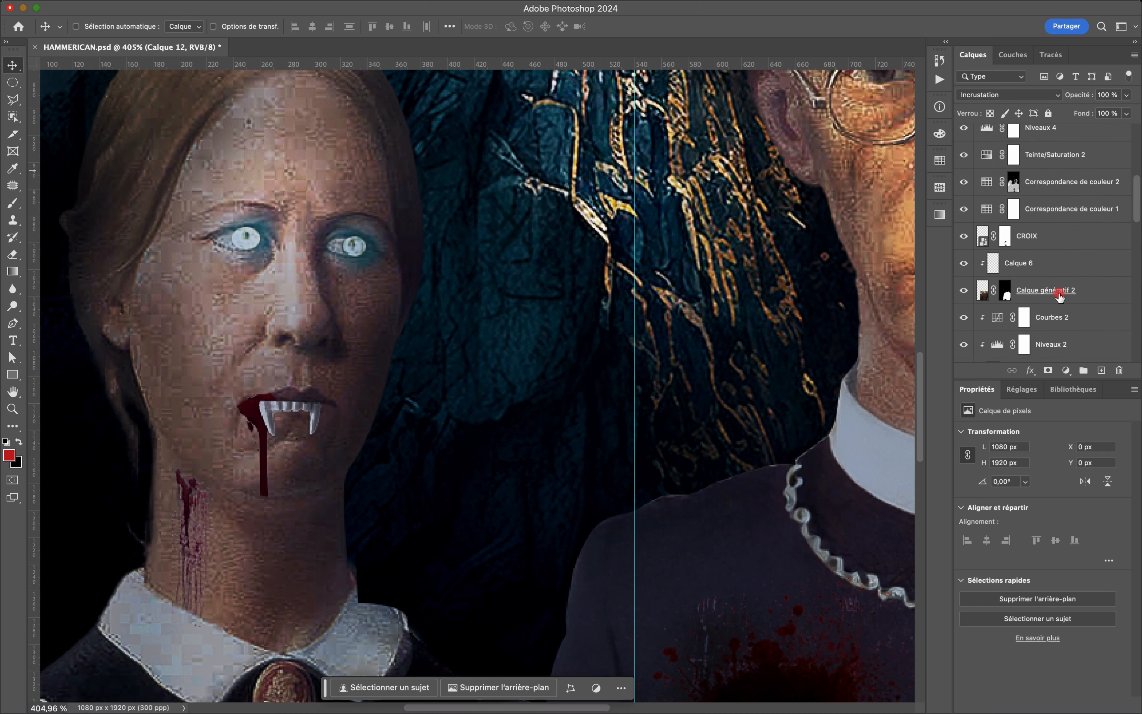
{"action": "scroll", "coordinate": [650, 421], "scroll_direction": "down", "scroll_amount": 5}
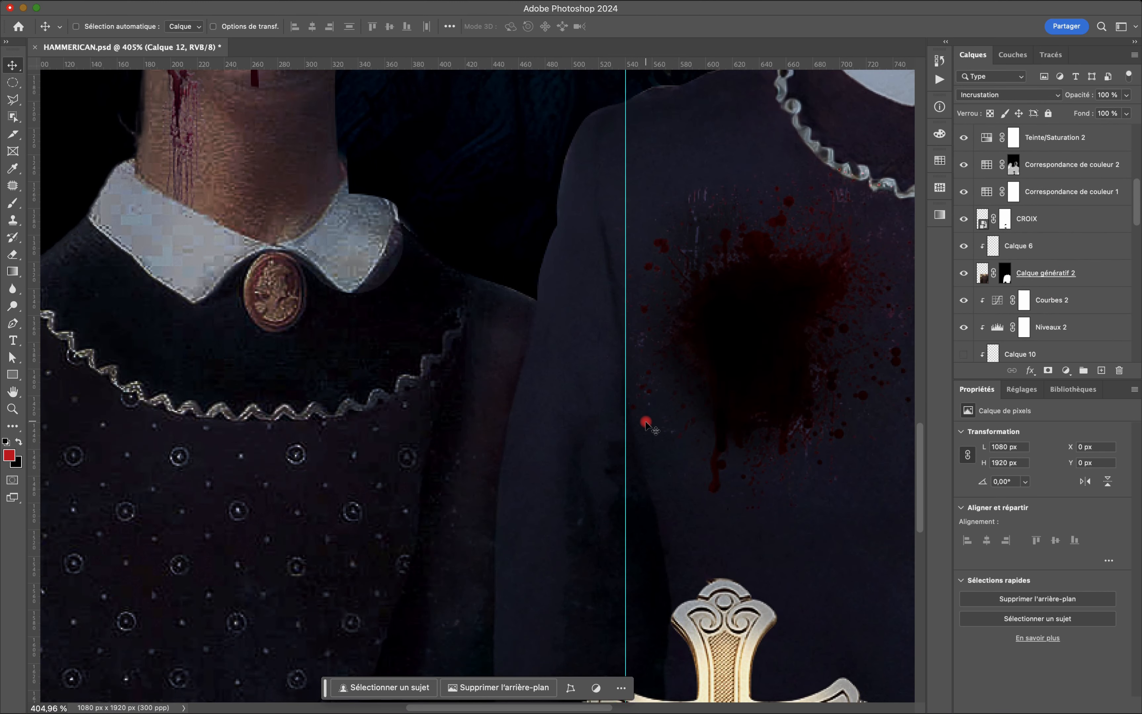
Inspect the golden cross in the man's hand by hiding the CROIX layer and showing it again.
{"action": "scroll", "coordinate": [637, 429], "scroll_direction": "down", "scroll_amount": 1}
{"action": "scroll", "coordinate": [637, 430], "scroll_direction": "down", "scroll_amount": 5}
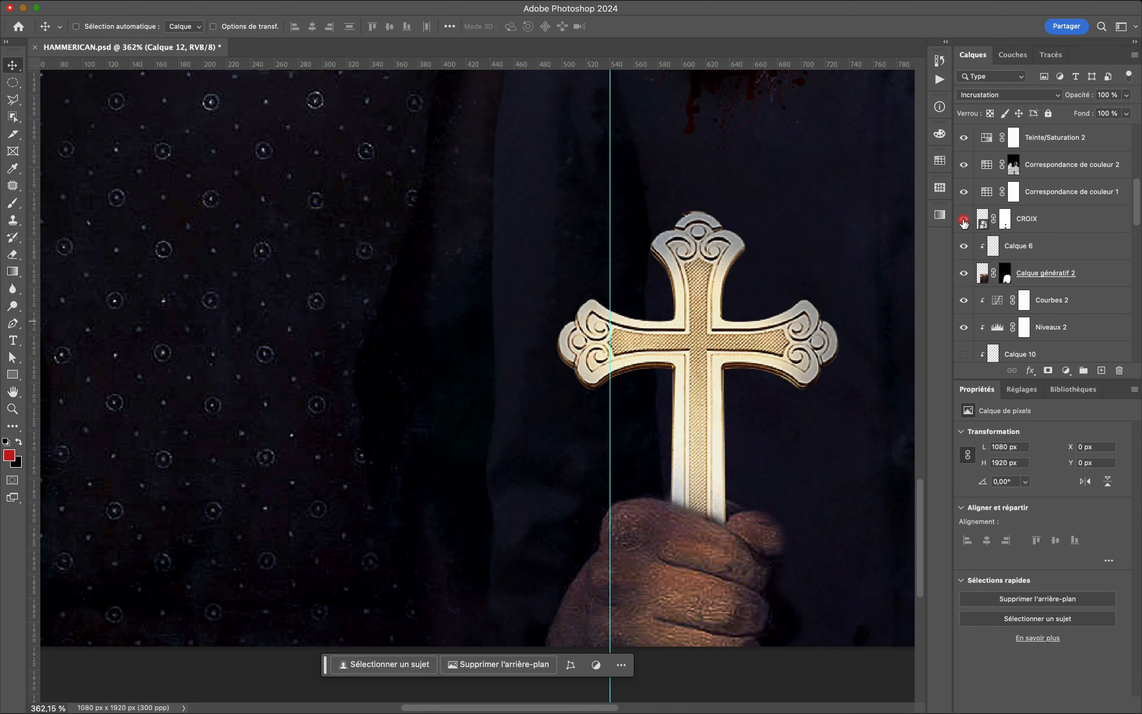
{"action": "left_click", "coordinate": [964, 220]}
{"action": "left_click", "coordinate": [964, 220]}
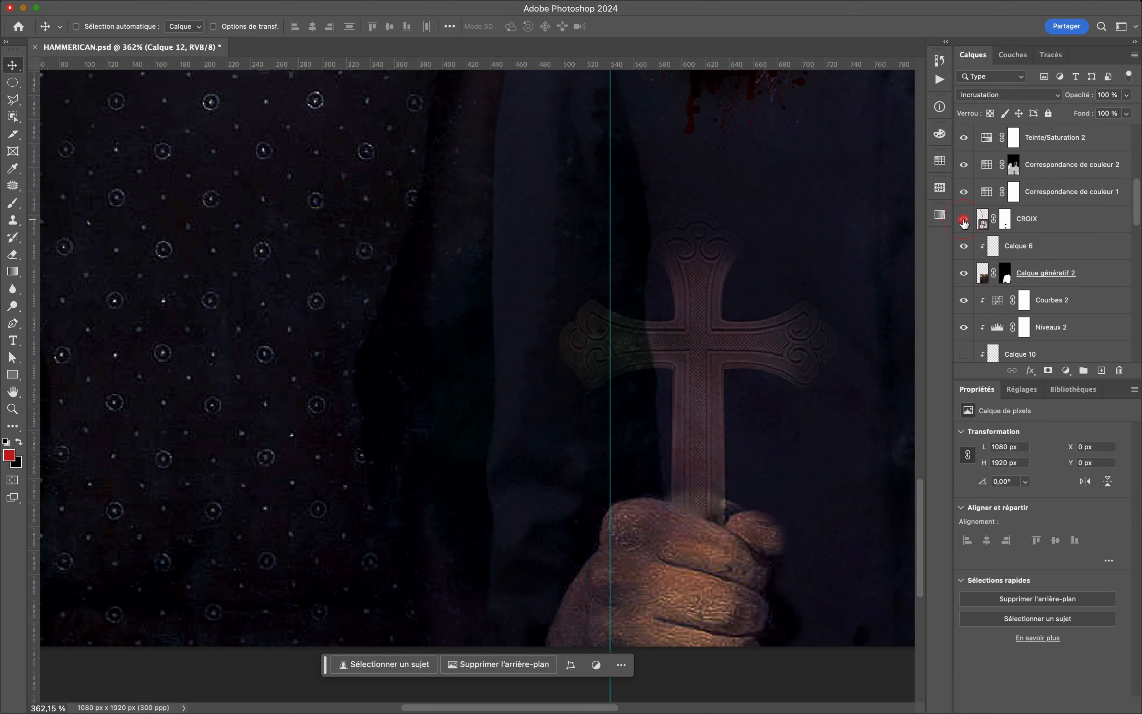
Examine the whole castle-and-couple composite and its layer stack down to the Arrière-plan layer.
{"action": "scroll", "coordinate": [471, 363], "scroll_direction": "down", "scroll_amount": 3}
{"action": "scroll", "coordinate": [467, 360], "scroll_direction": "down", "scroll_amount": 4}
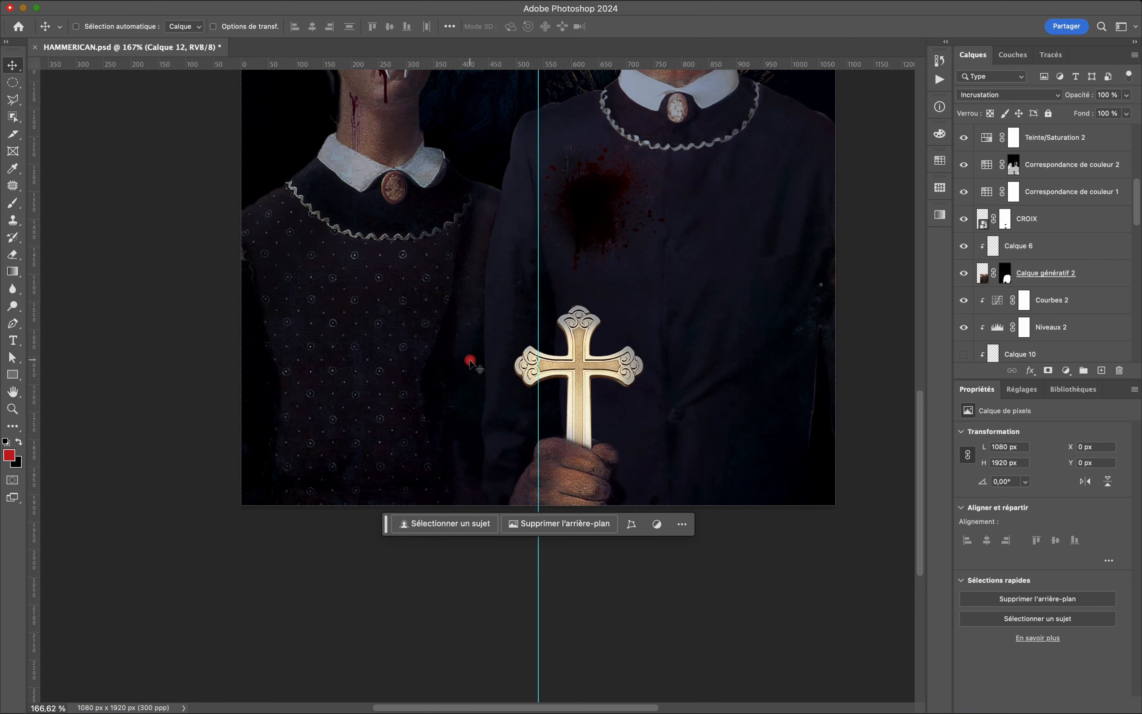
{"action": "scroll", "coordinate": [467, 360], "scroll_direction": "up", "scroll_amount": 1}
{"action": "scroll", "coordinate": [633, 357], "scroll_direction": "up", "scroll_amount": 5}
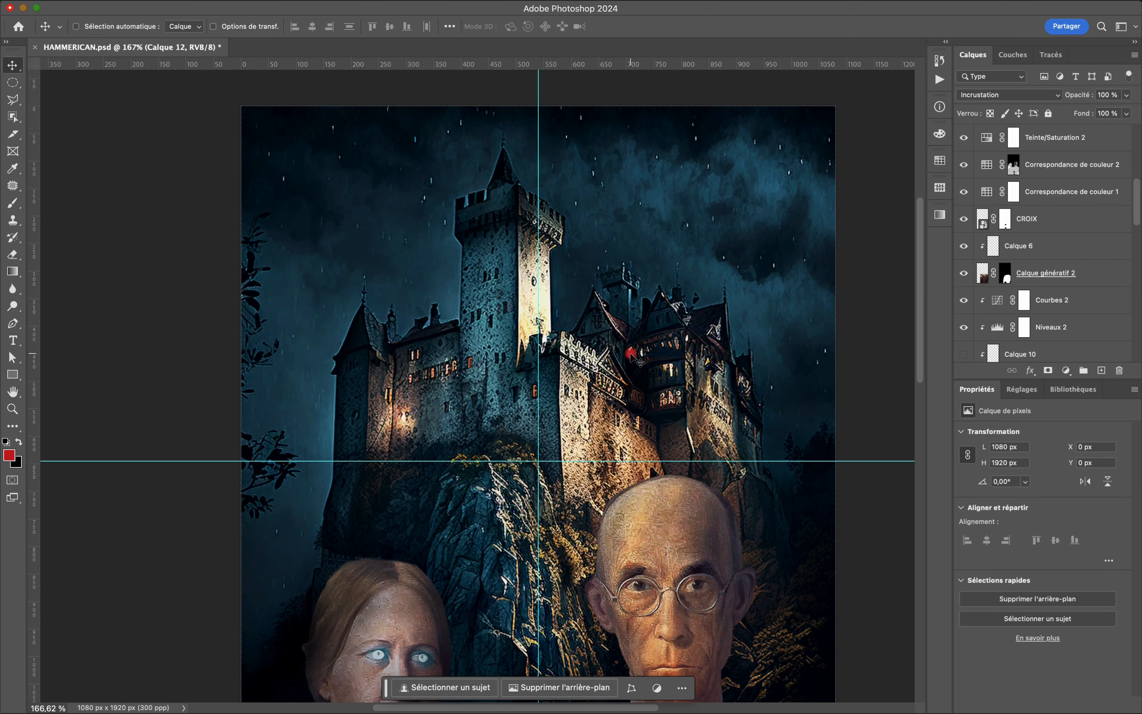
{"action": "scroll", "coordinate": [632, 358], "scroll_direction": "down", "scroll_amount": 5}
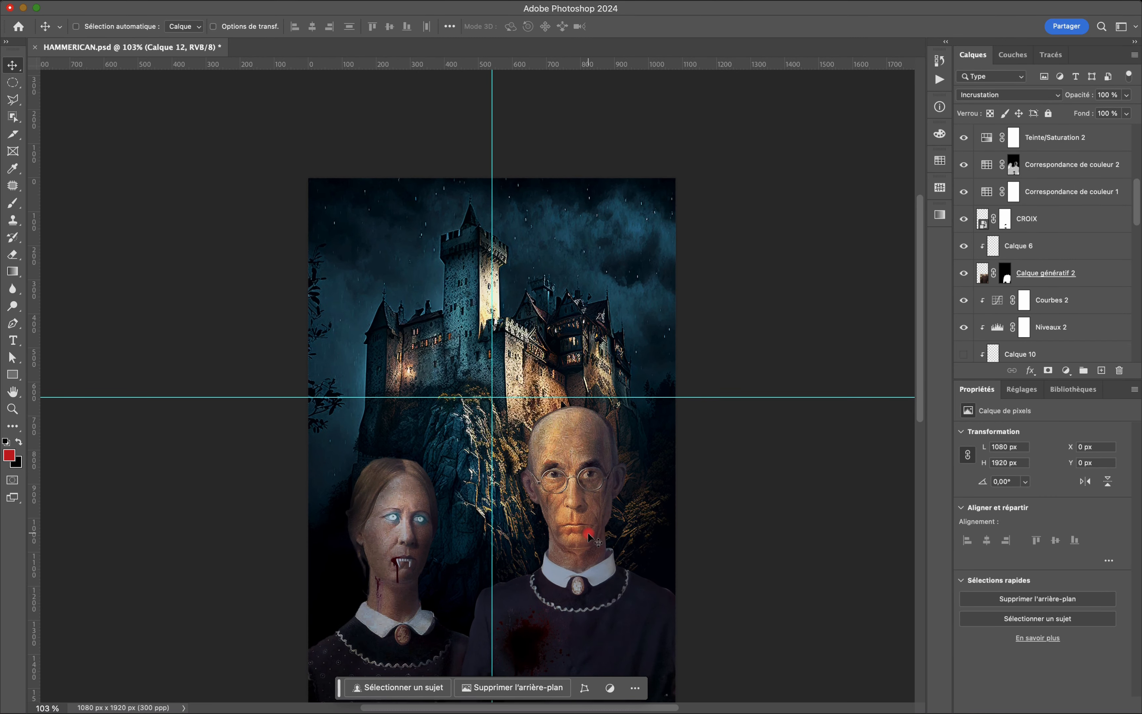
{"action": "scroll", "coordinate": [590, 536], "scroll_direction": "down", "scroll_amount": 3}
{"action": "scroll", "coordinate": [590, 536], "scroll_direction": "down", "scroll_amount": 1}
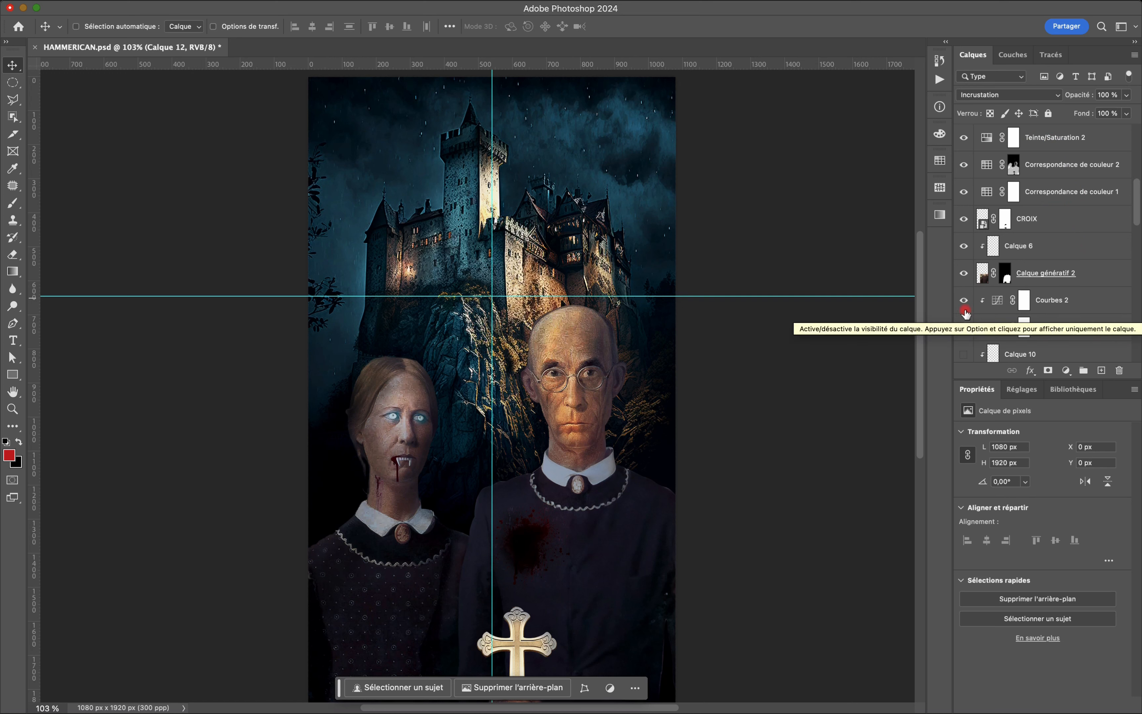
{"action": "scroll", "coordinate": [1034, 304], "scroll_direction": "down", "scroll_amount": 10}
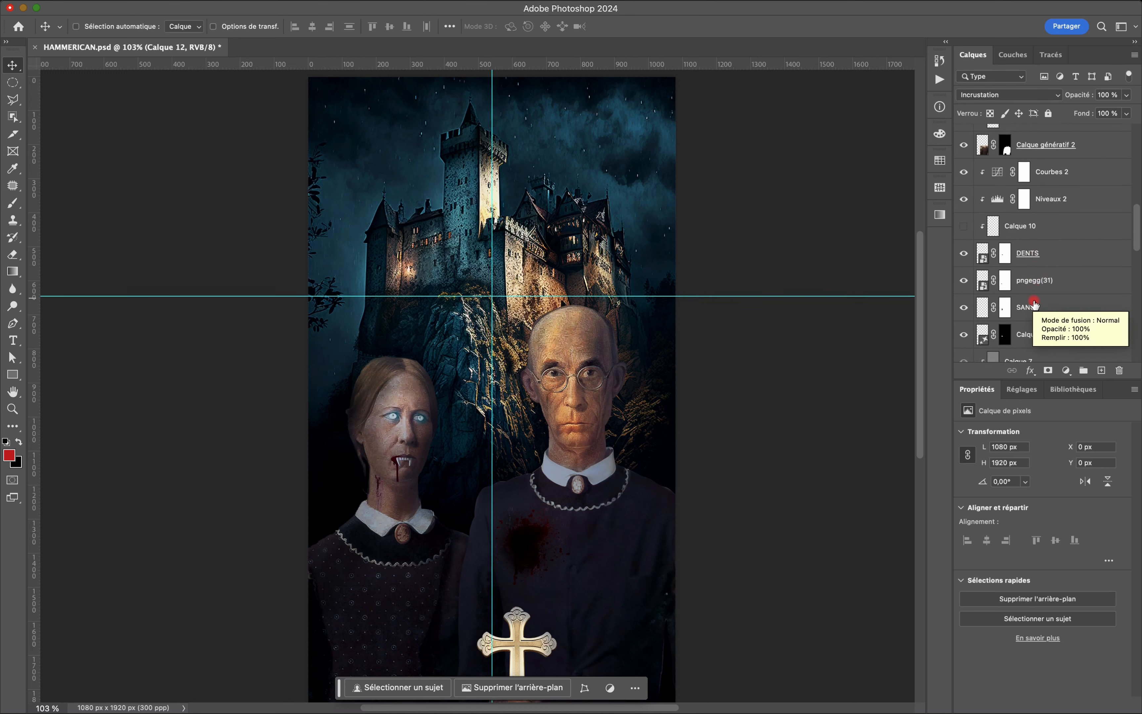
{"action": "scroll", "coordinate": [1034, 304], "scroll_direction": "down", "scroll_amount": 10}
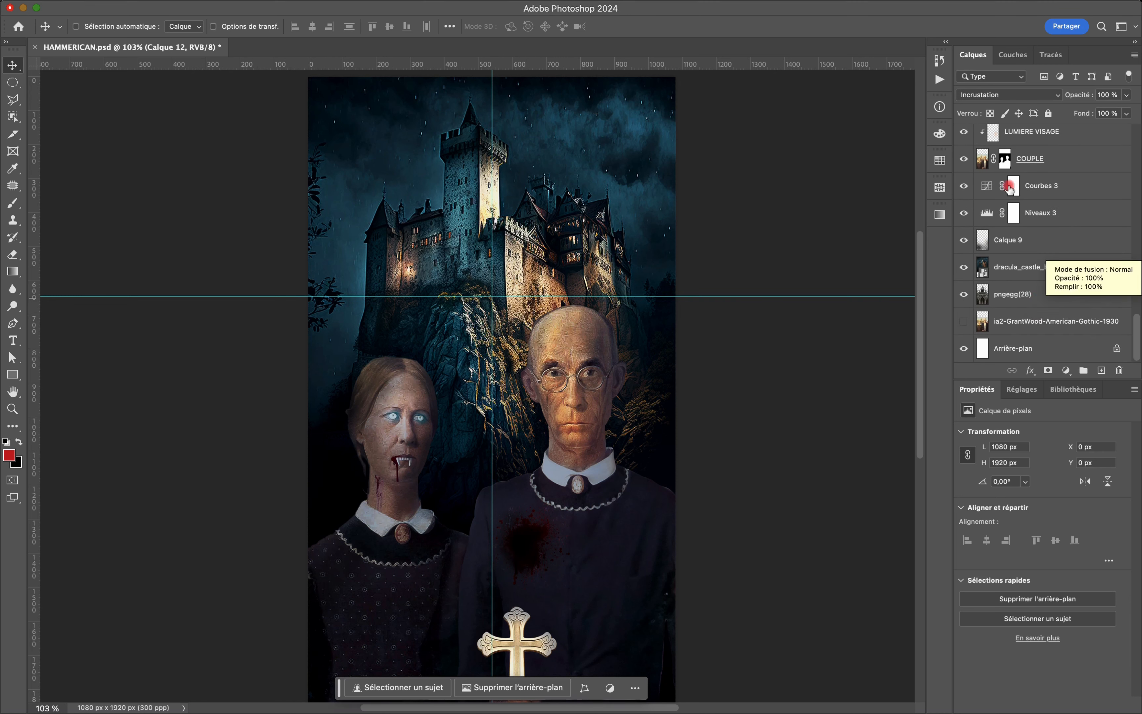
{"action": "scroll", "coordinate": [1017, 158], "scroll_direction": "up", "scroll_amount": 5}
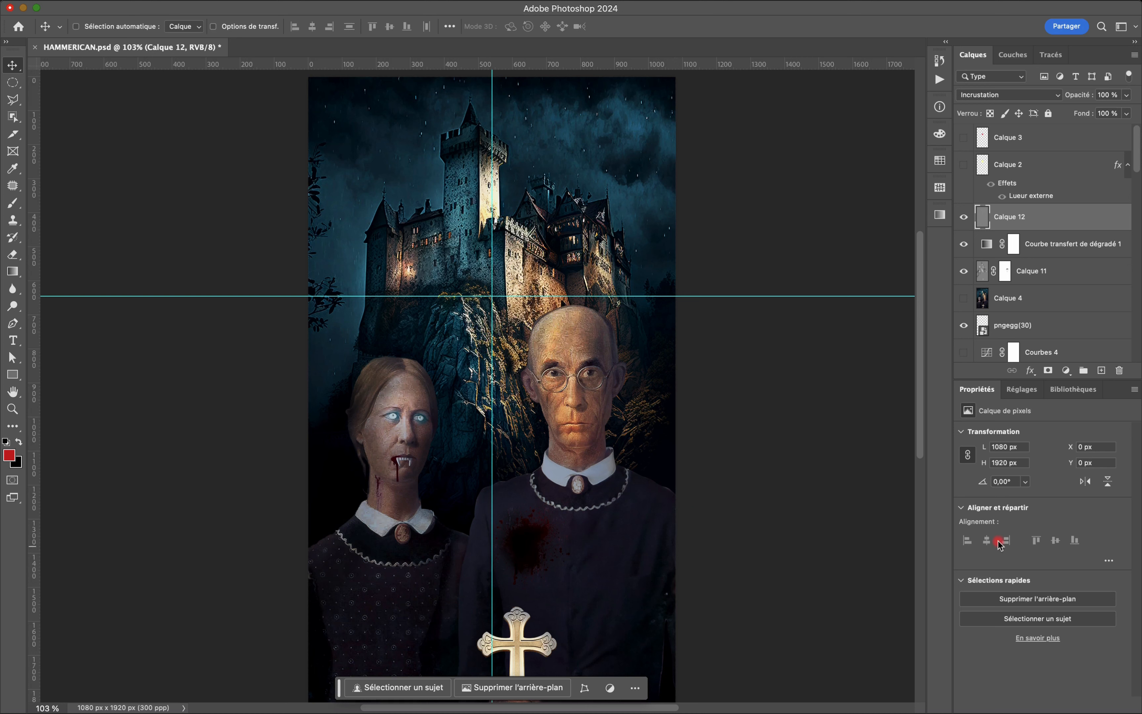
{"action": "scroll", "coordinate": [1093, 268], "scroll_direction": "down", "scroll_amount": 2}
{"action": "scroll", "coordinate": [1093, 268], "scroll_direction": "down", "scroll_amount": 10}
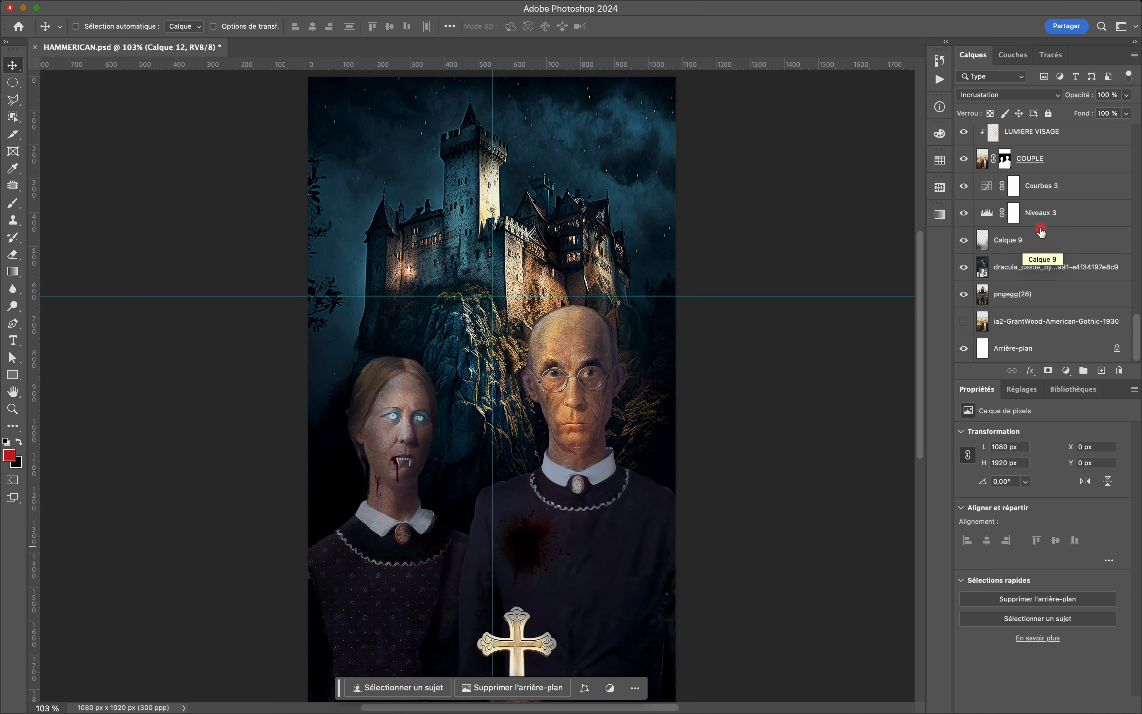
{"action": "scroll", "coordinate": [1029, 193], "scroll_direction": "up", "scroll_amount": 10}
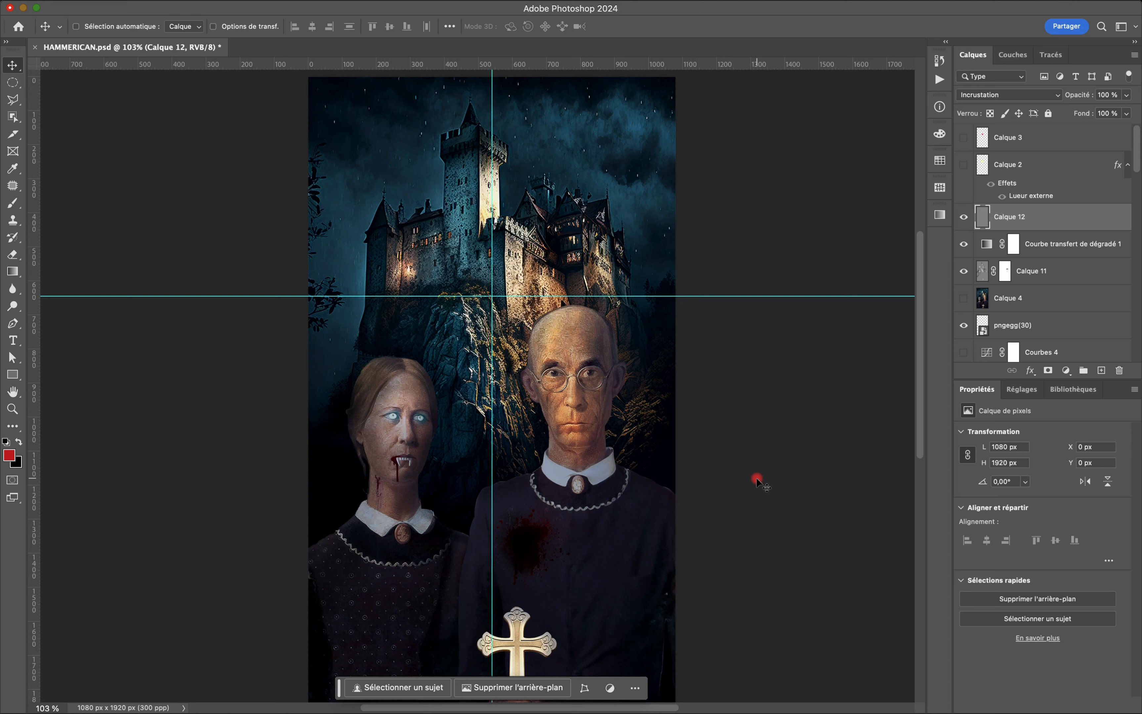
Switch back to Canva and import jaws-title.psd from the Mac's Images folder, closing the Finder window.
{"action": "key", "text": "super+Tab"}
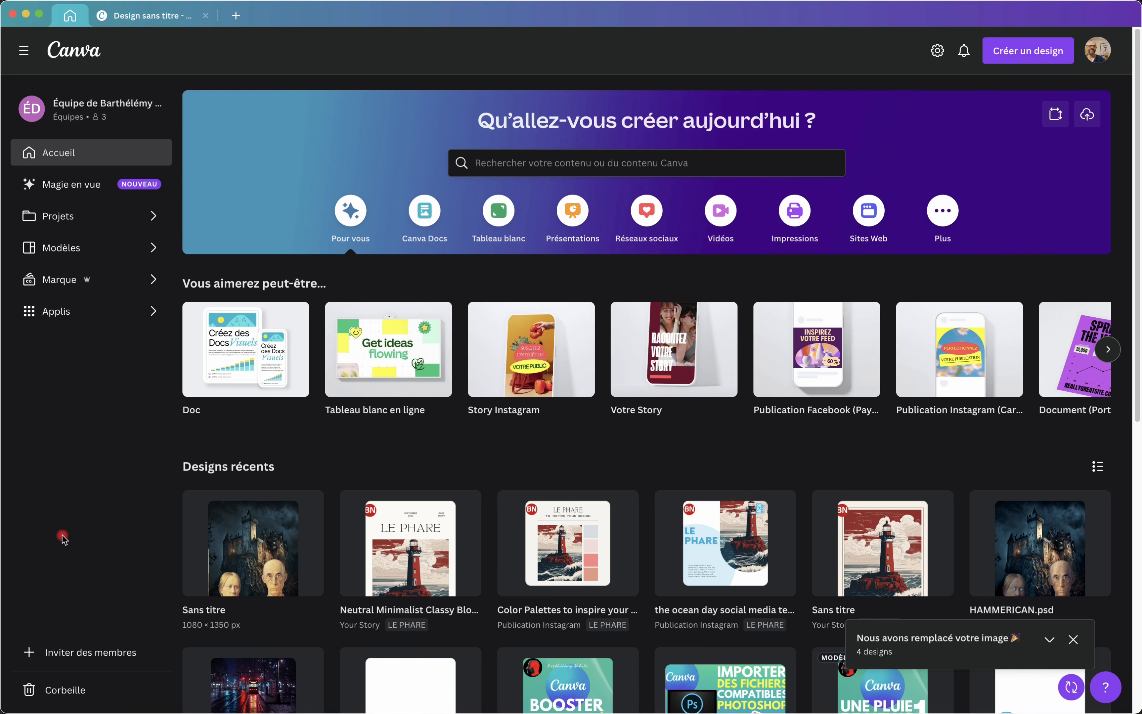
{"action": "left_click", "coordinate": [27, 701]}
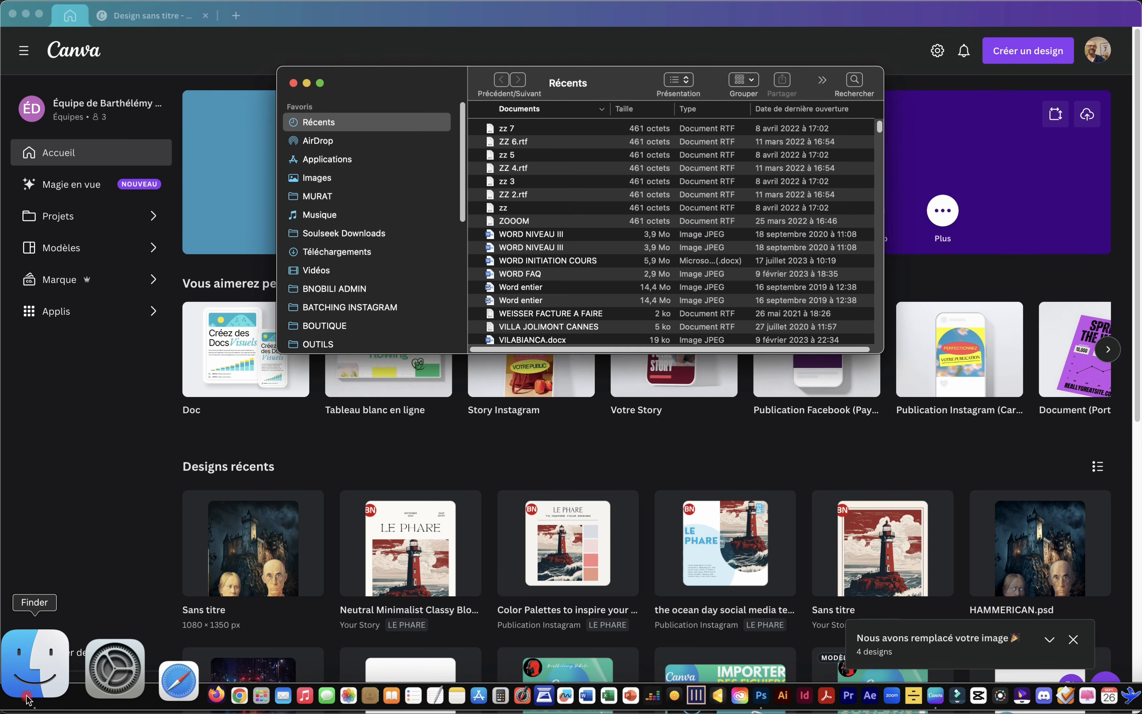
{"action": "left_click", "coordinate": [318, 178]}
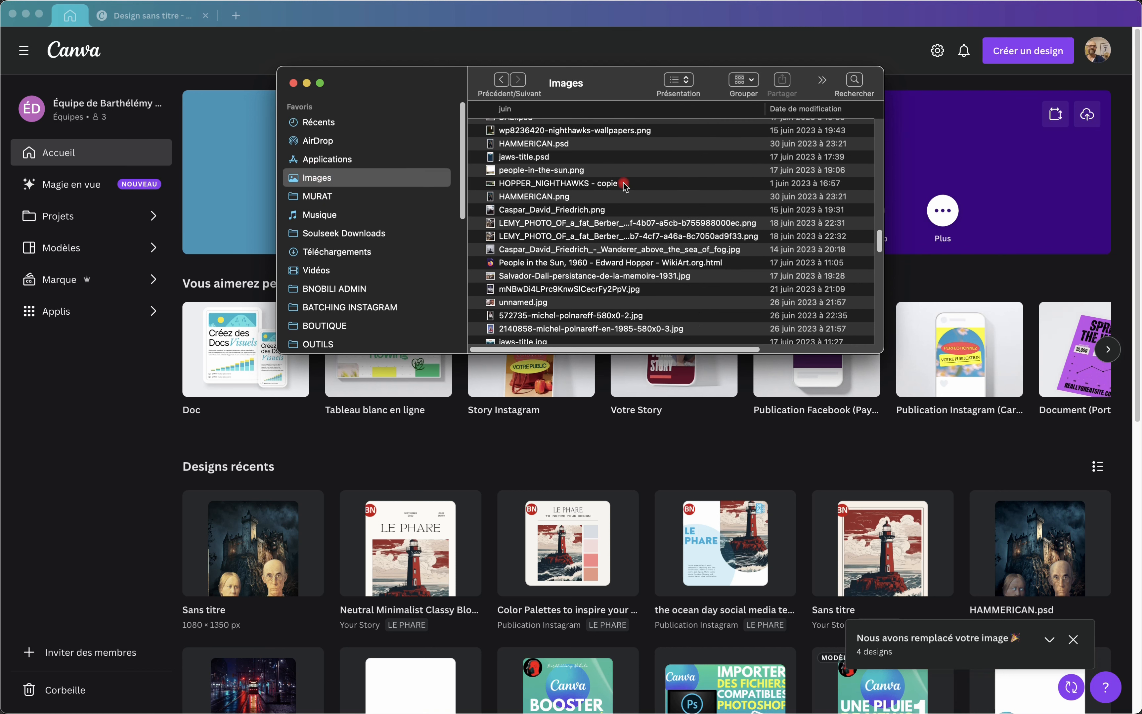
{"action": "scroll", "coordinate": [580, 263], "scroll_direction": "down", "scroll_amount": 1}
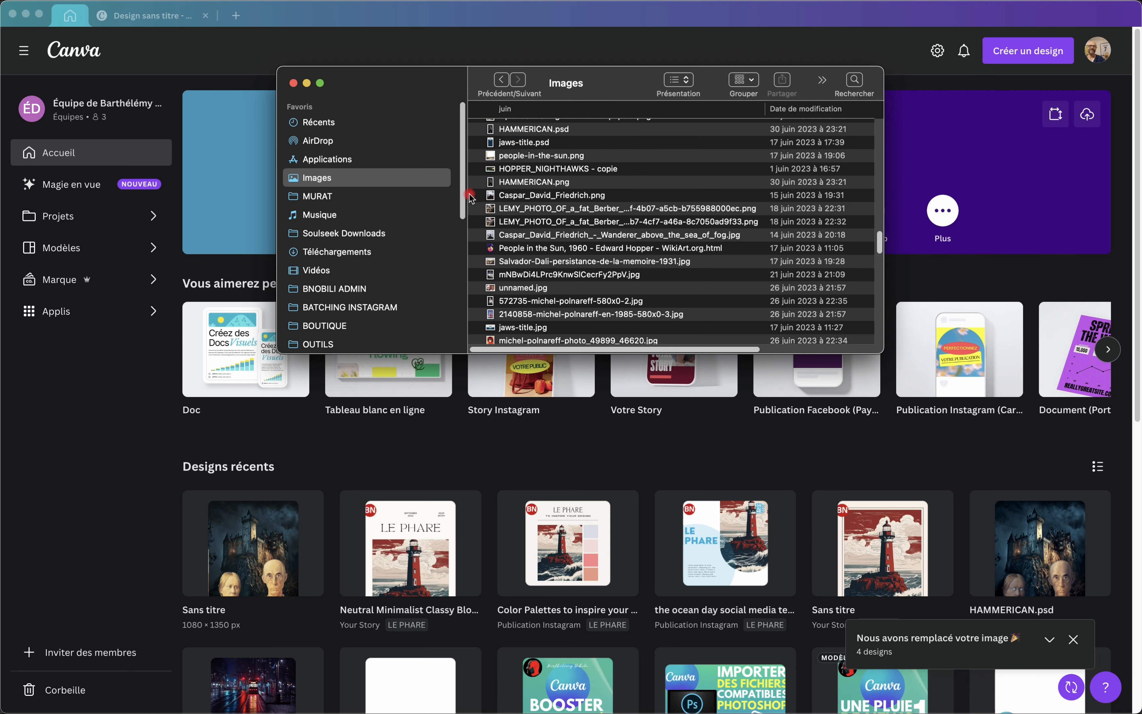
{"action": "left_click_drag", "start_coordinate": [532, 147], "coordinate": [371, 452]}
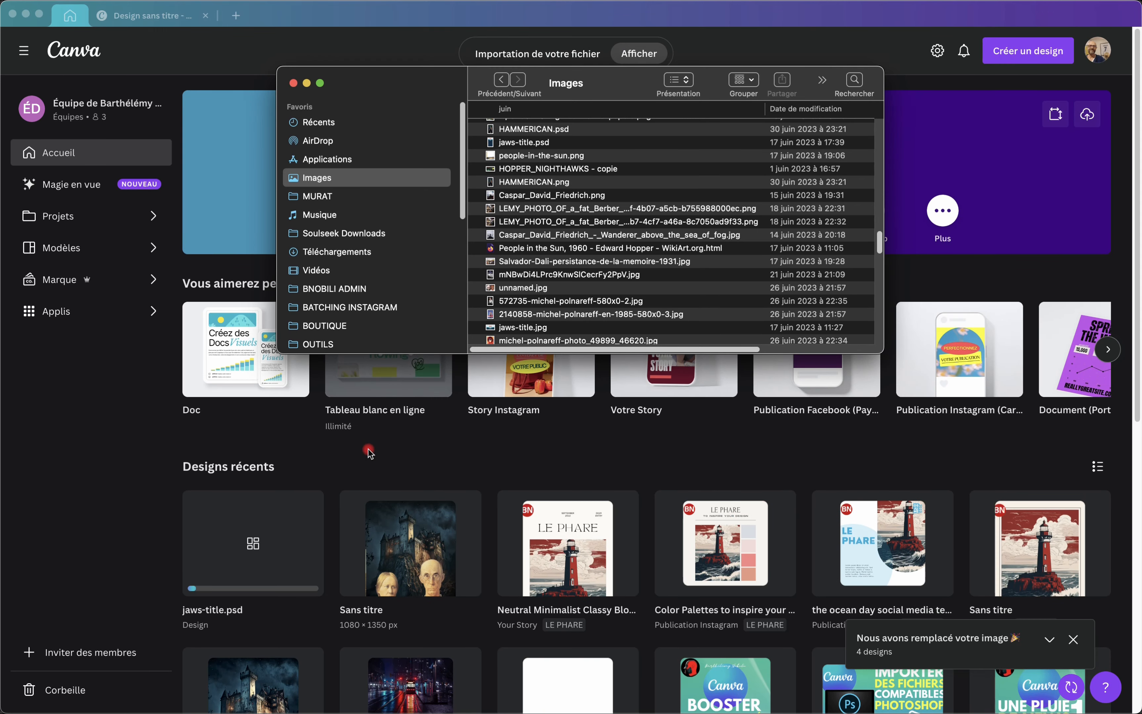
{"action": "left_click_drag", "start_coordinate": [396, 81], "coordinate": [583, 129]}
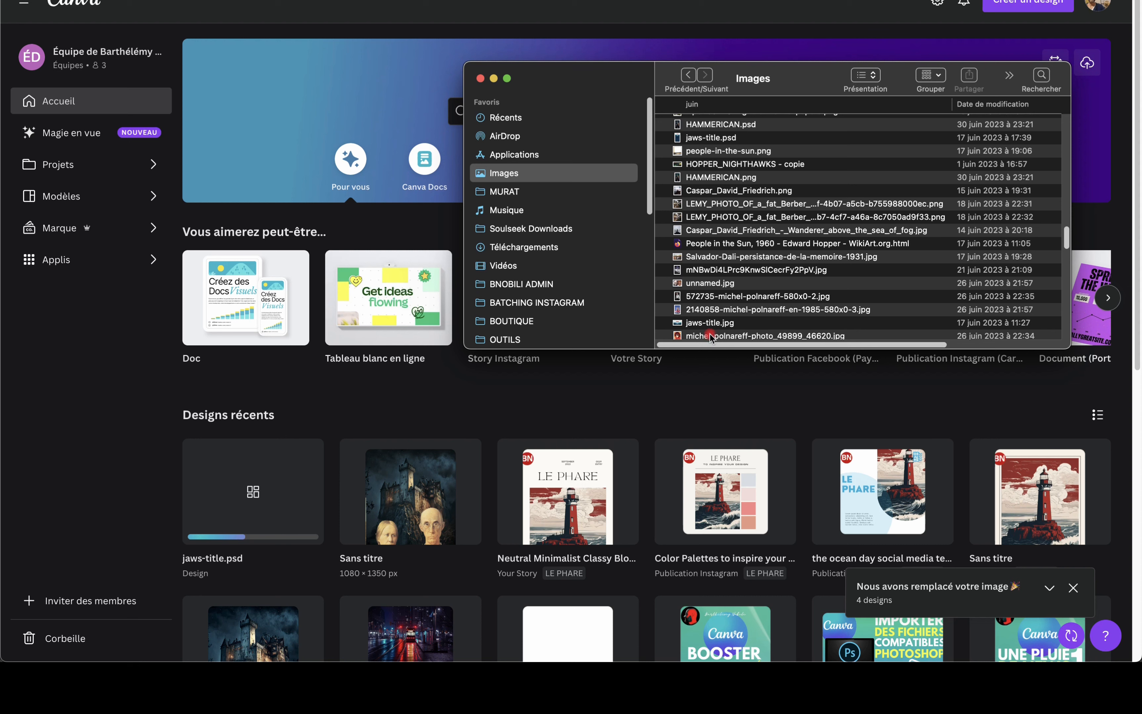
{"action": "left_click", "coordinate": [480, 79]}
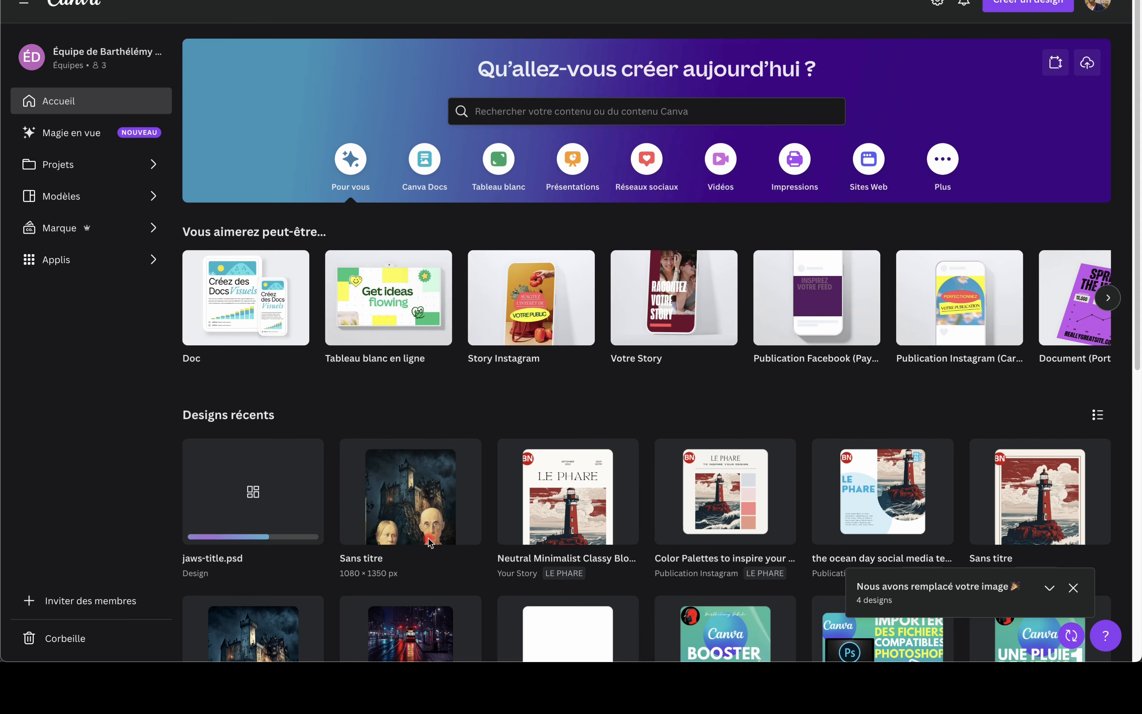
Open the 1080 × 1920 px HAMMERICAN.psd design in the second row of the recent designs.
{"action": "scroll", "coordinate": [430, 542], "scroll_direction": "down", "scroll_amount": 5}
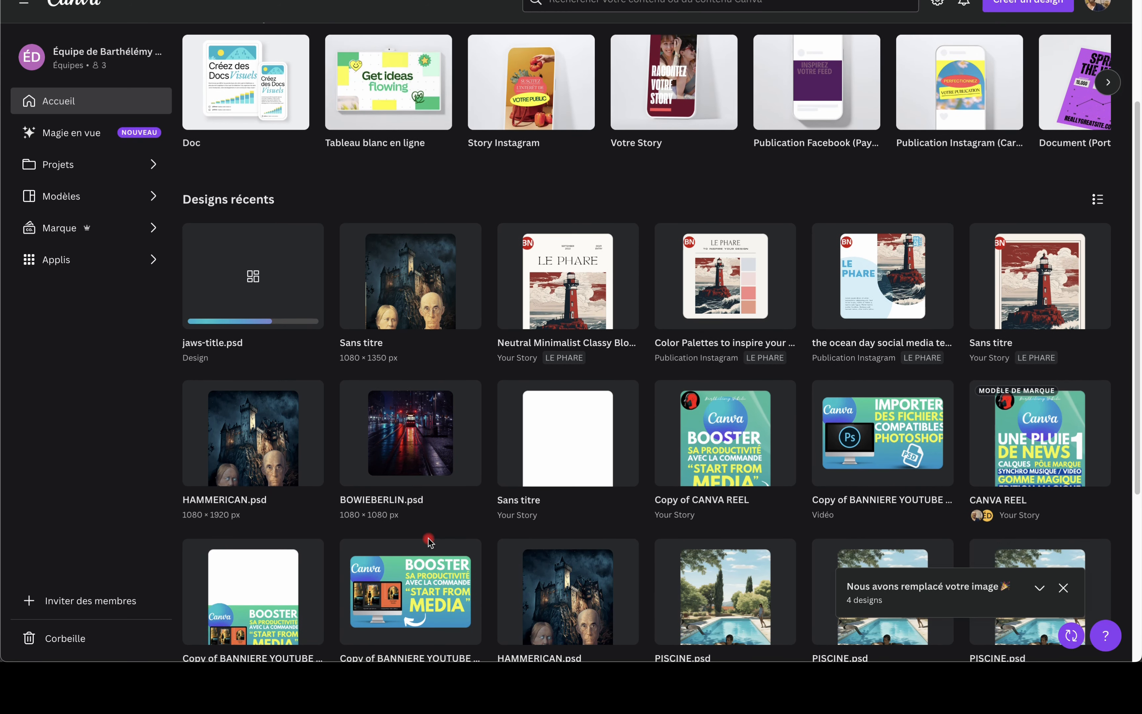
{"action": "scroll", "coordinate": [429, 542], "scroll_direction": "down", "scroll_amount": 3}
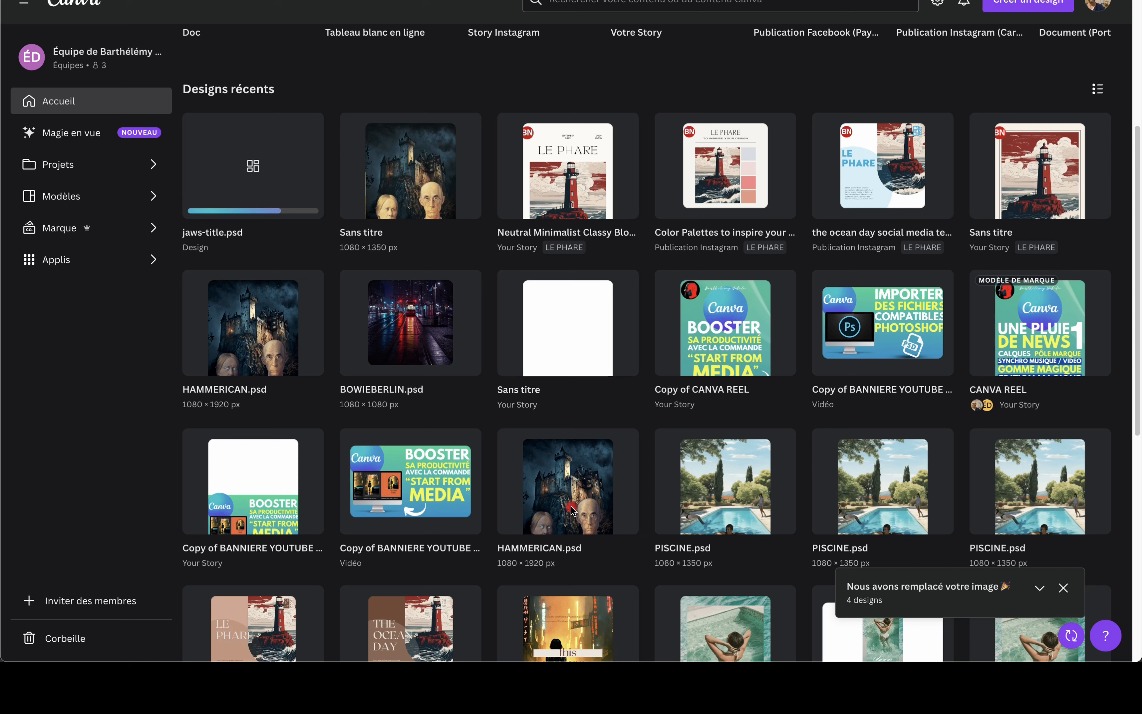
{"action": "left_click", "coordinate": [244, 336]}
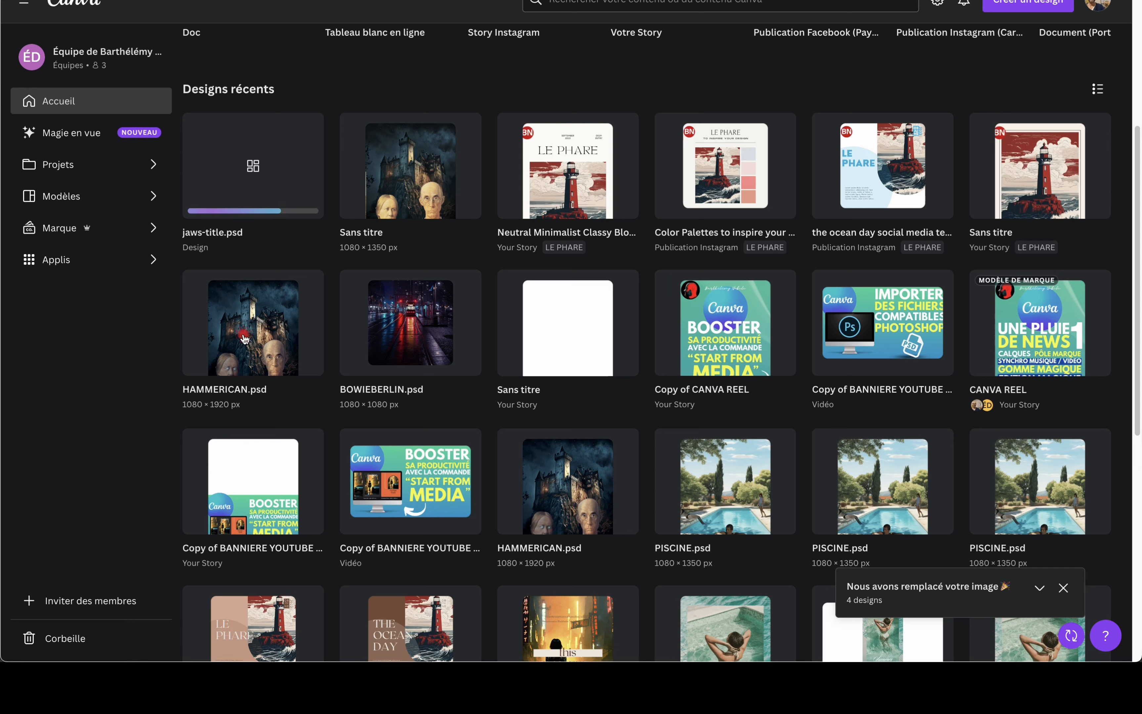
{"action": "mouse_move", "coordinate": [255, 335]}
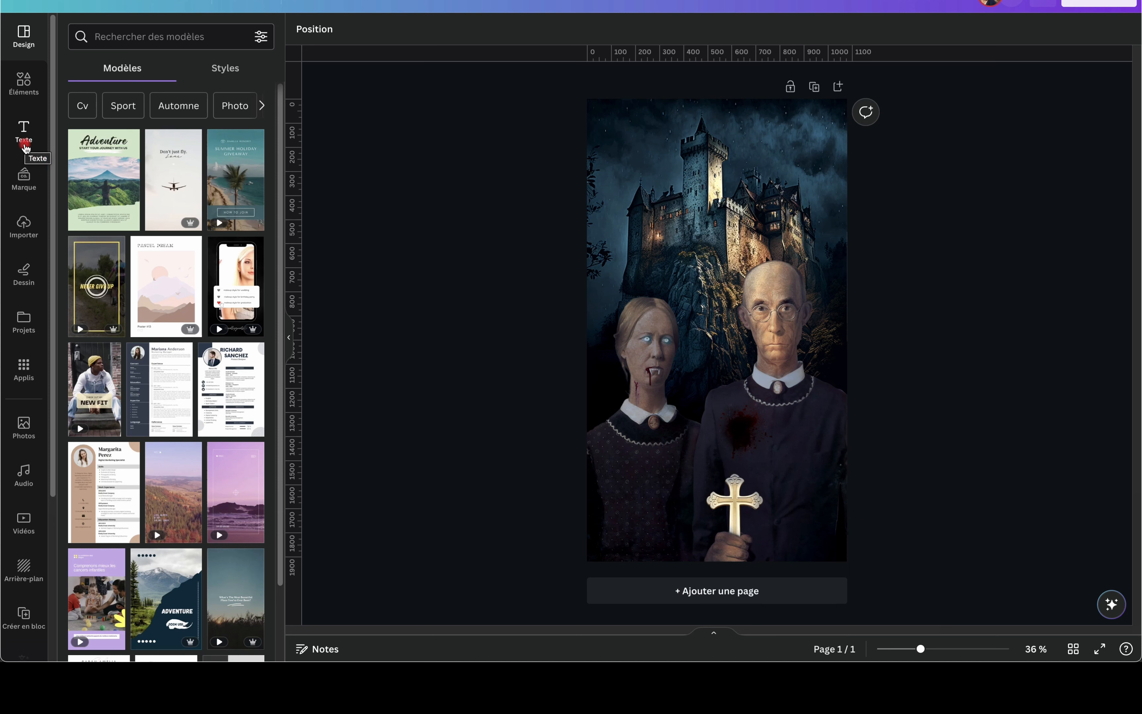
Look through the images already imported into the account.
{"action": "left_click", "coordinate": [24, 234]}
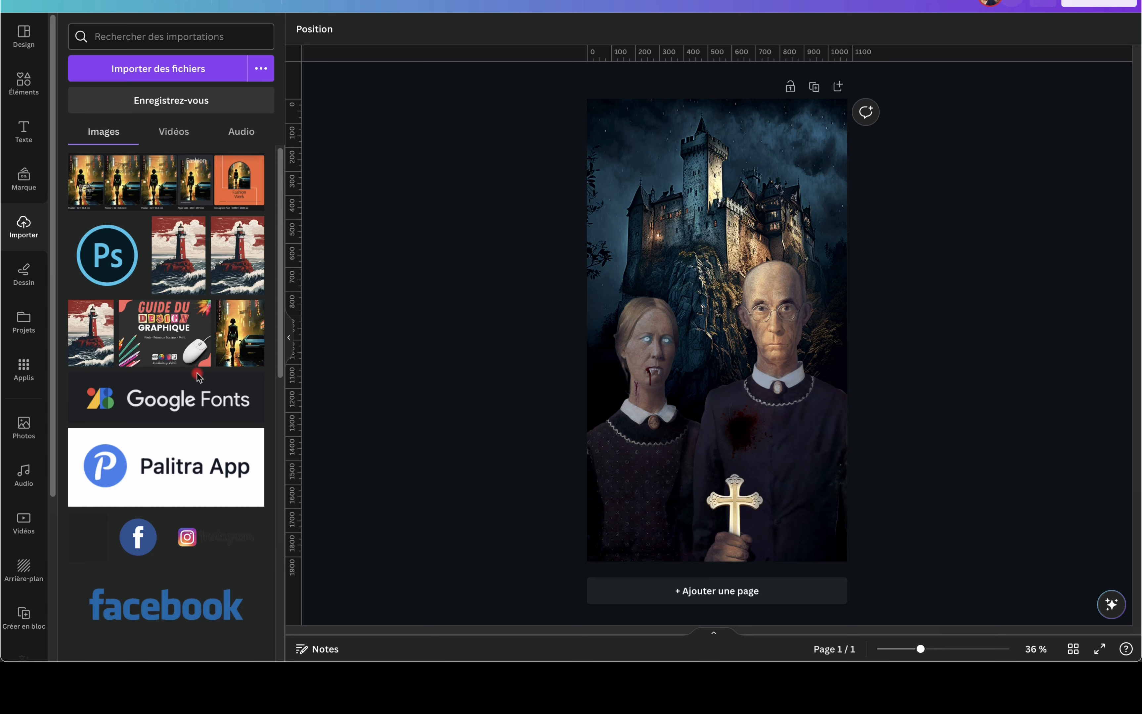
{"action": "scroll", "coordinate": [197, 373], "scroll_direction": "down", "scroll_amount": 10}
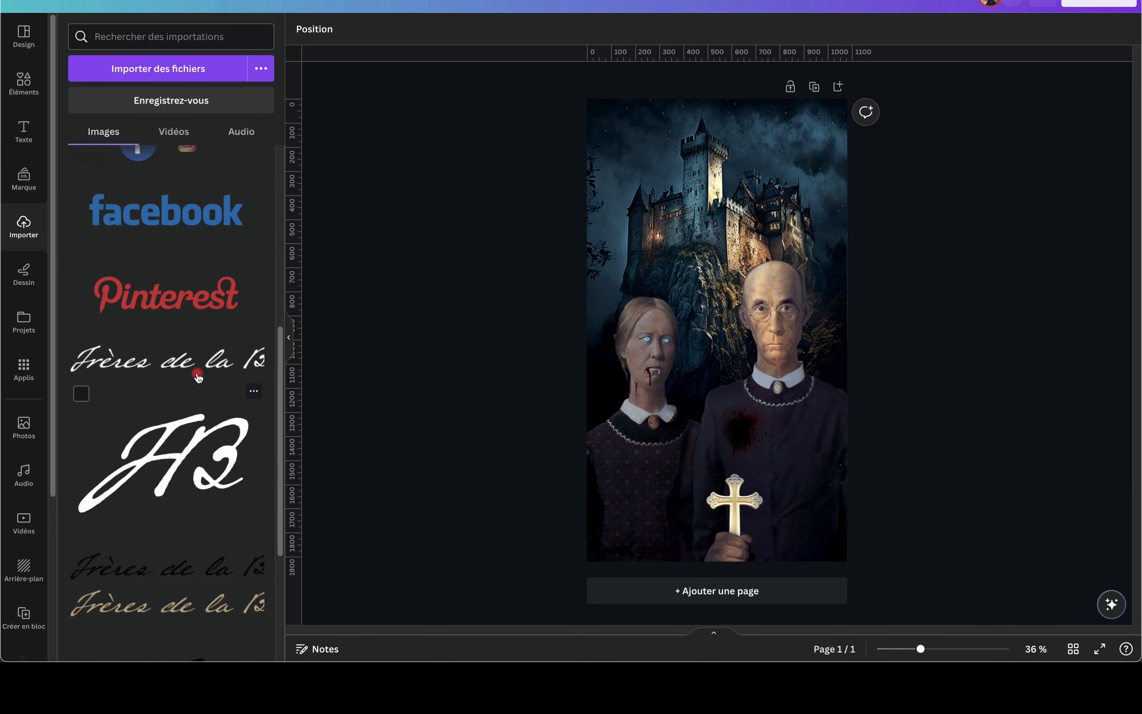
{"action": "scroll", "coordinate": [197, 376], "scroll_direction": "up", "scroll_amount": 10}
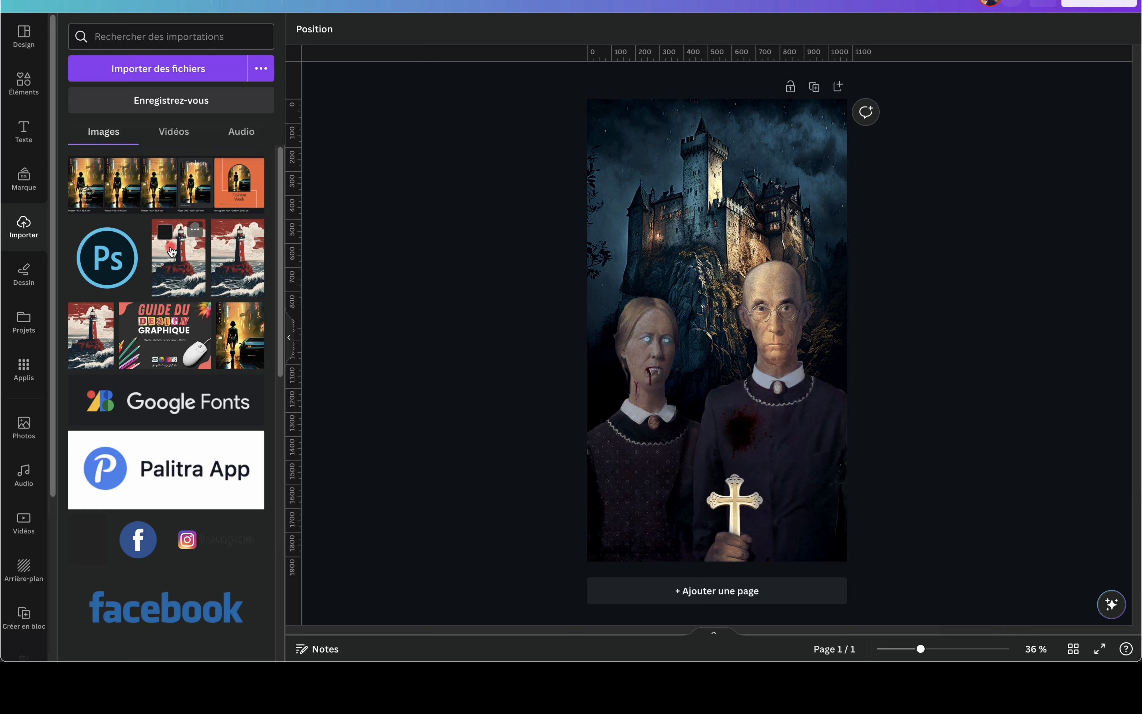
Try applying the jaws-title.psd design from the saved projects to the open page, and undo it.
{"action": "left_click", "coordinate": [23, 318]}
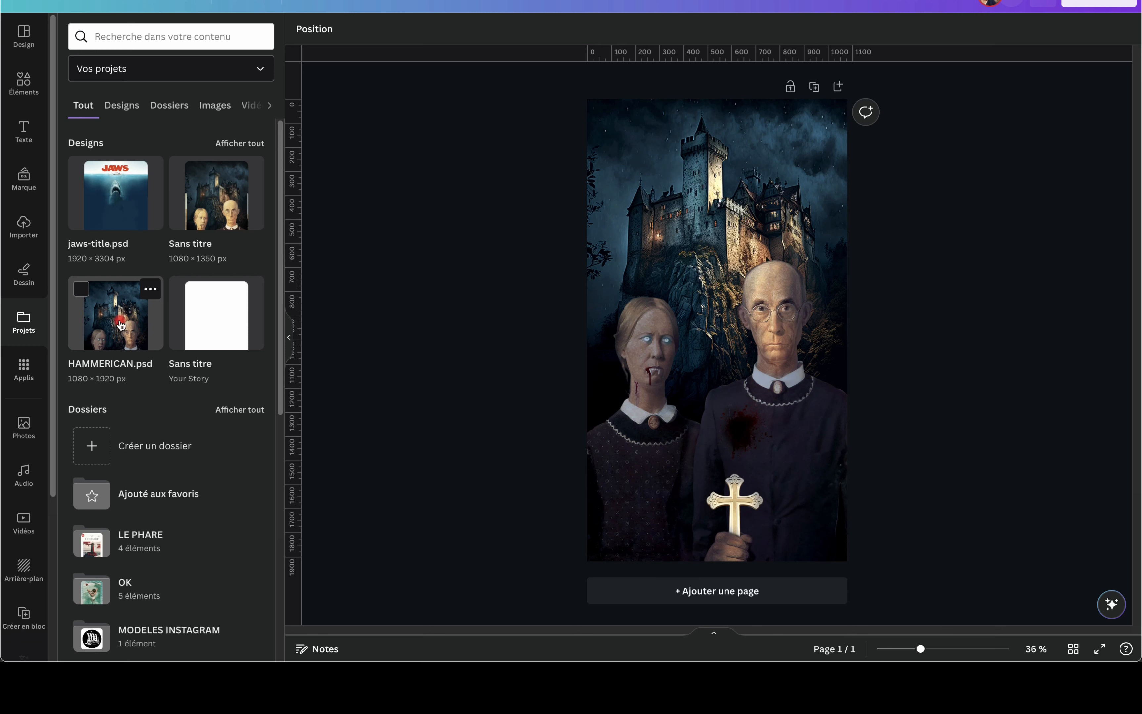
{"action": "left_click", "coordinate": [117, 198]}
{"action": "left_click", "coordinate": [716, 242]}
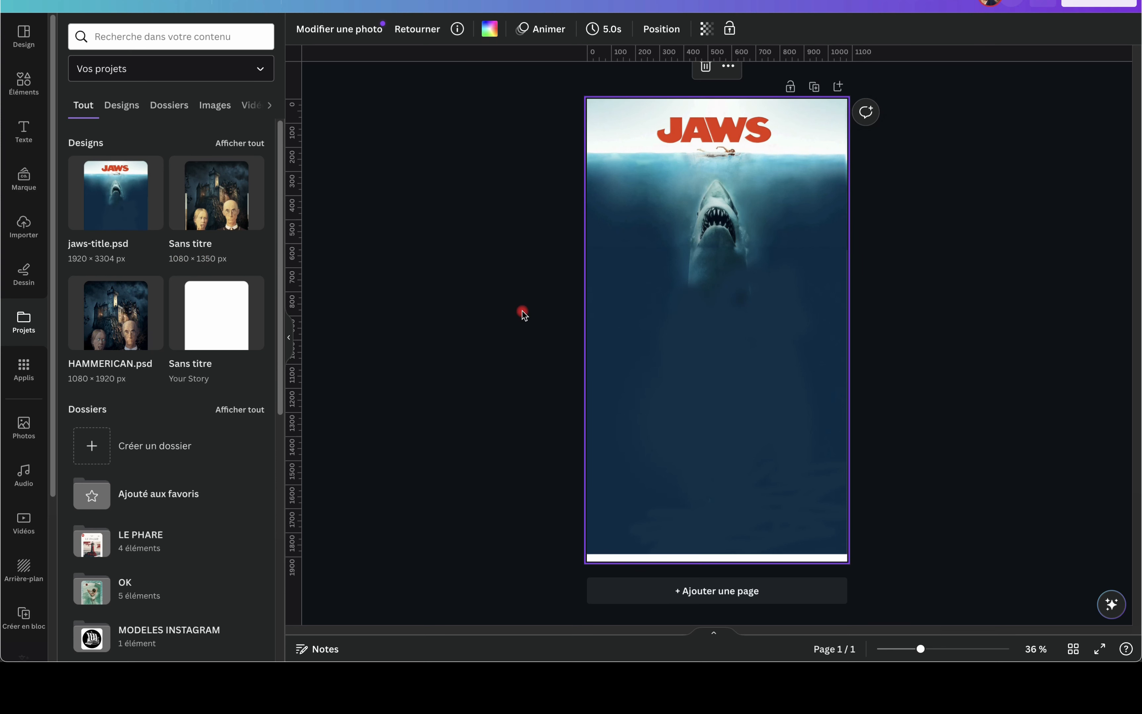
{"action": "key", "text": "super+z"}
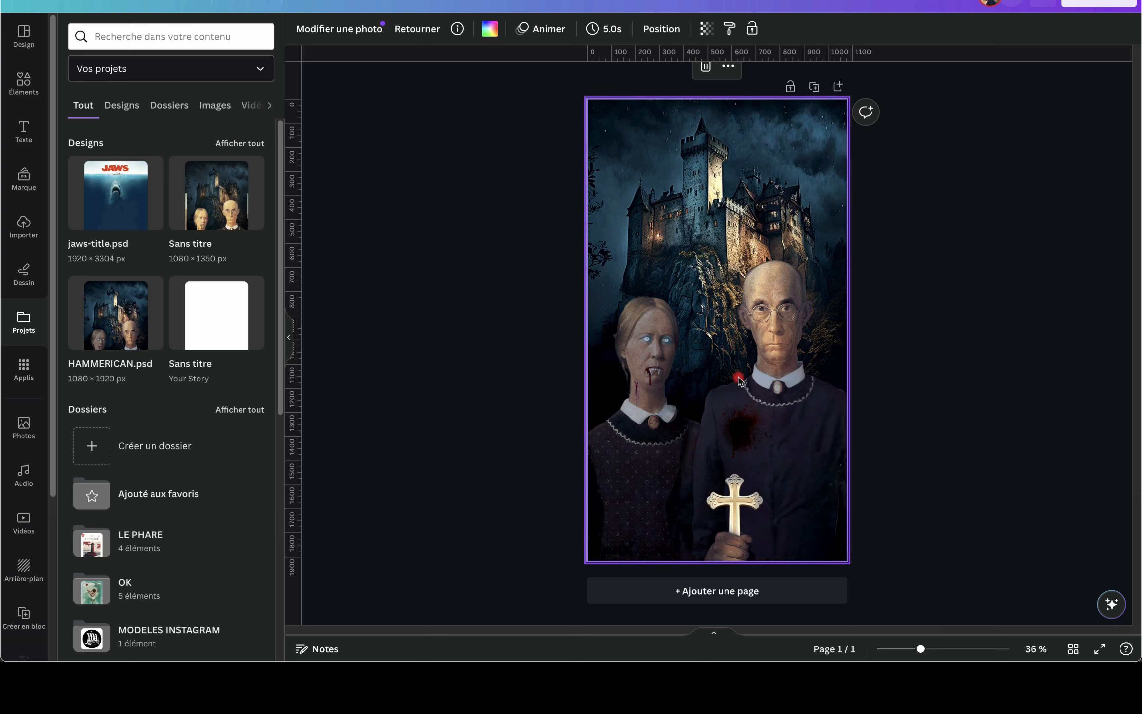
Select the full-page composite image and display the design's complete layer list to review the imported layers.
{"action": "left_click", "coordinate": [779, 355]}
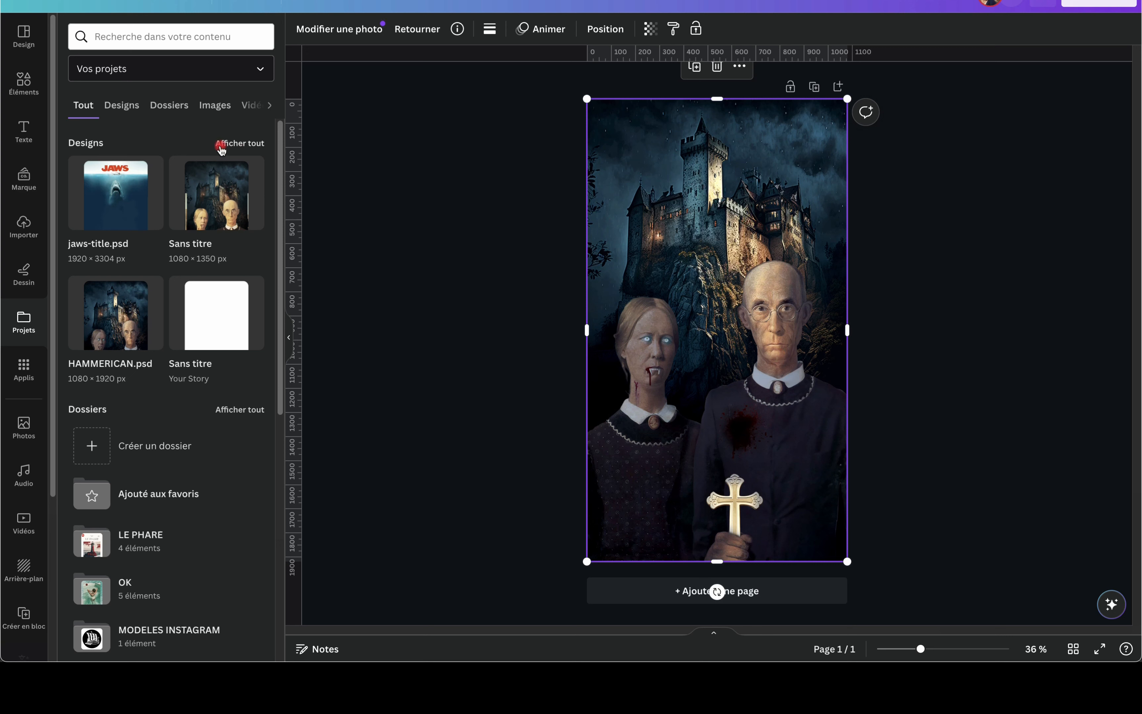
{"action": "left_click", "coordinate": [25, 84]}
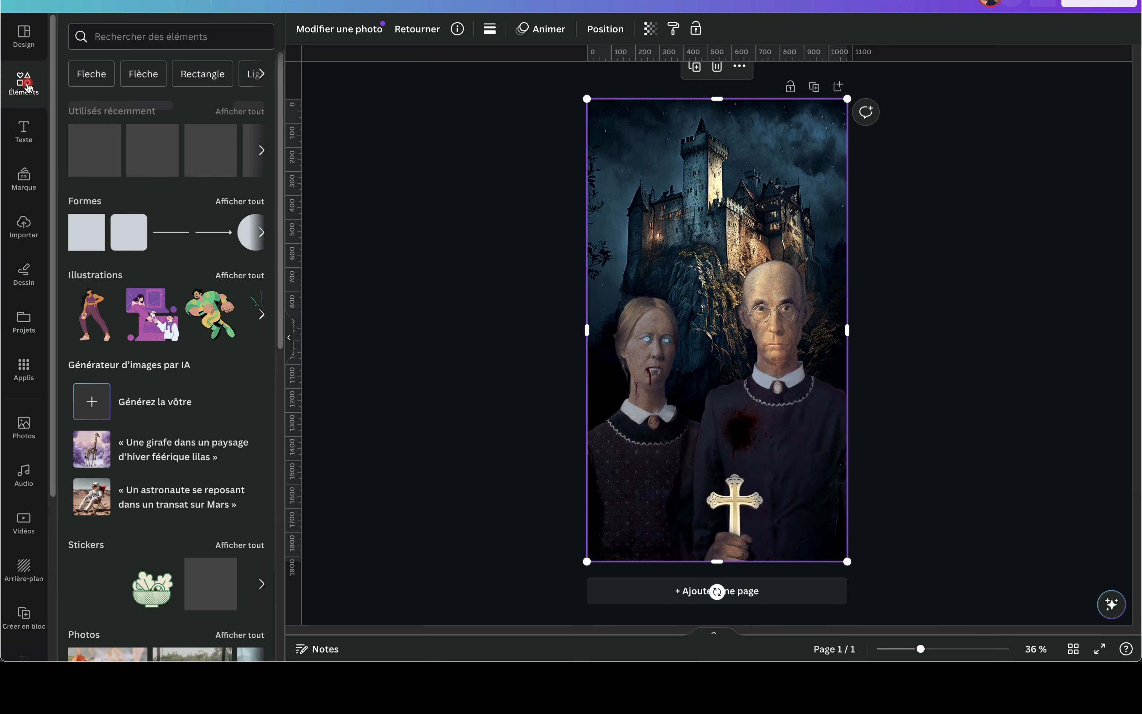
{"action": "left_click", "coordinate": [602, 31]}
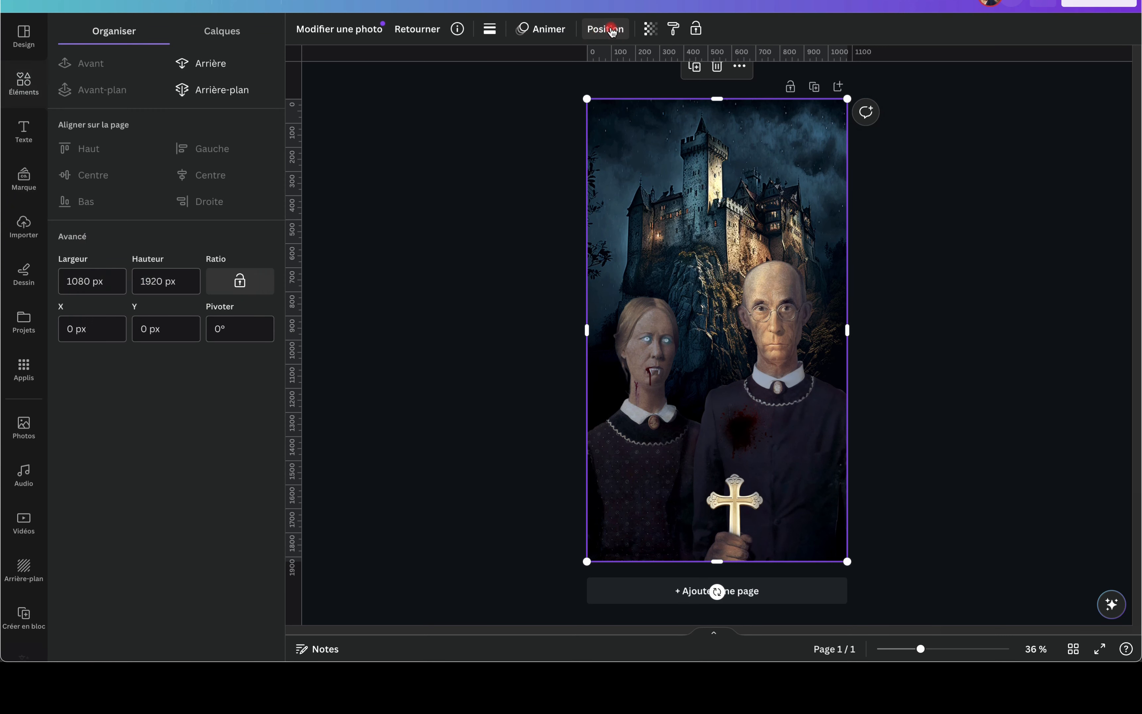
{"action": "left_click", "coordinate": [225, 34]}
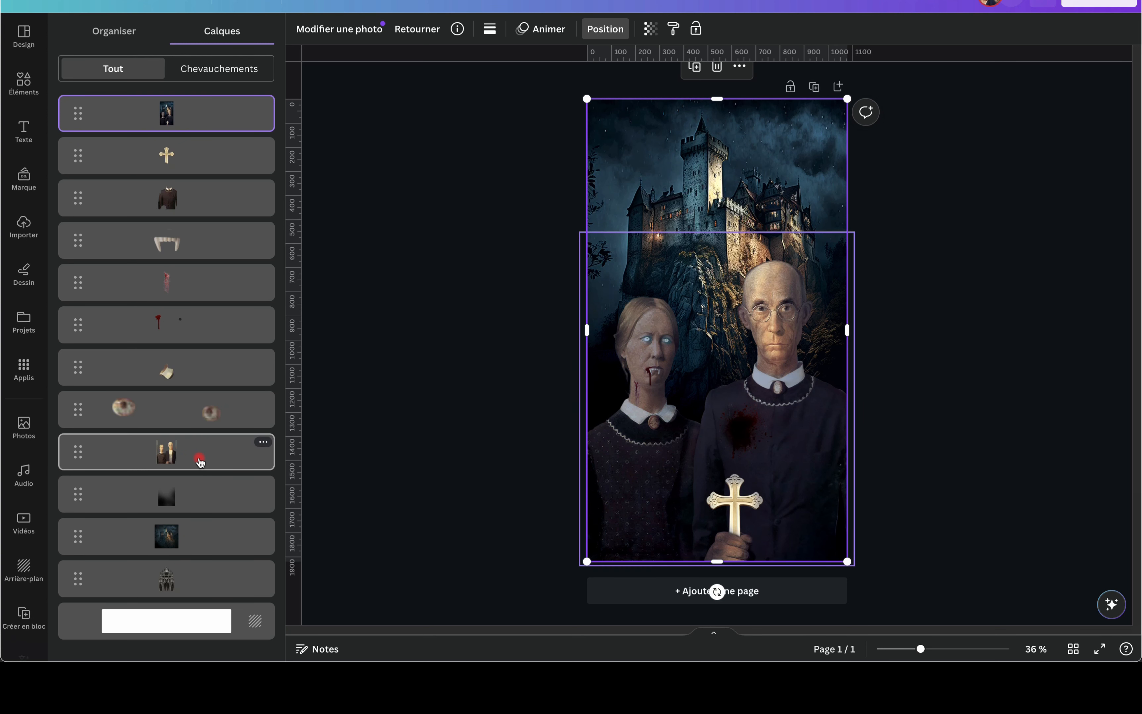
{"action": "left_click", "coordinate": [182, 166]}
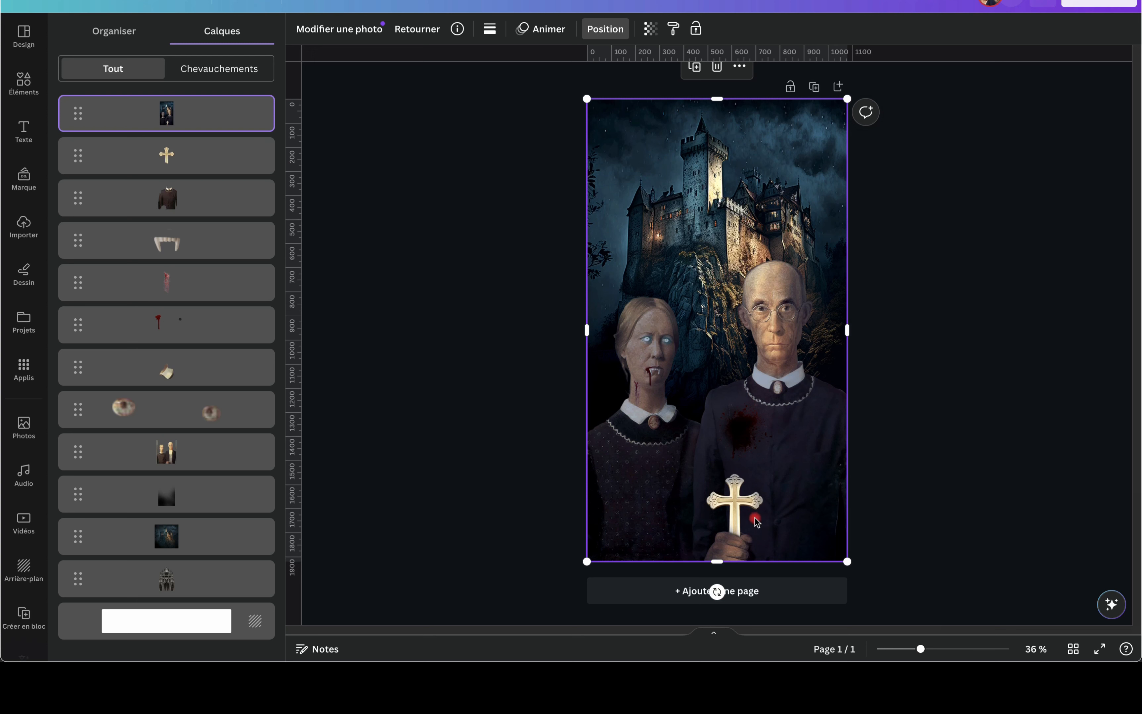
Move the topmost full-page composite image leftwards until only about a third of it overlaps the page, exposing the layers beneath.
{"action": "left_click", "coordinate": [212, 121]}
{"action": "mouse_move", "coordinate": [712, 236]}
{"action": "left_mouse_down"}
{"action": "mouse_move", "coordinate": [472, 241]}
{"action": "mouse_move", "coordinate": [764, 241]}
{"action": "mouse_move", "coordinate": [673, 245]}
{"action": "mouse_move", "coordinate": [711, 243]}
{"action": "mouse_move", "coordinate": [693, 246]}
{"action": "mouse_move", "coordinate": [705, 247]}
{"action": "mouse_move", "coordinate": [678, 296]}
{"action": "mouse_move", "coordinate": [717, 235]}
{"action": "mouse_move", "coordinate": [674, 234]}
{"action": "mouse_move", "coordinate": [704, 235]}
{"action": "left_mouse_up"}
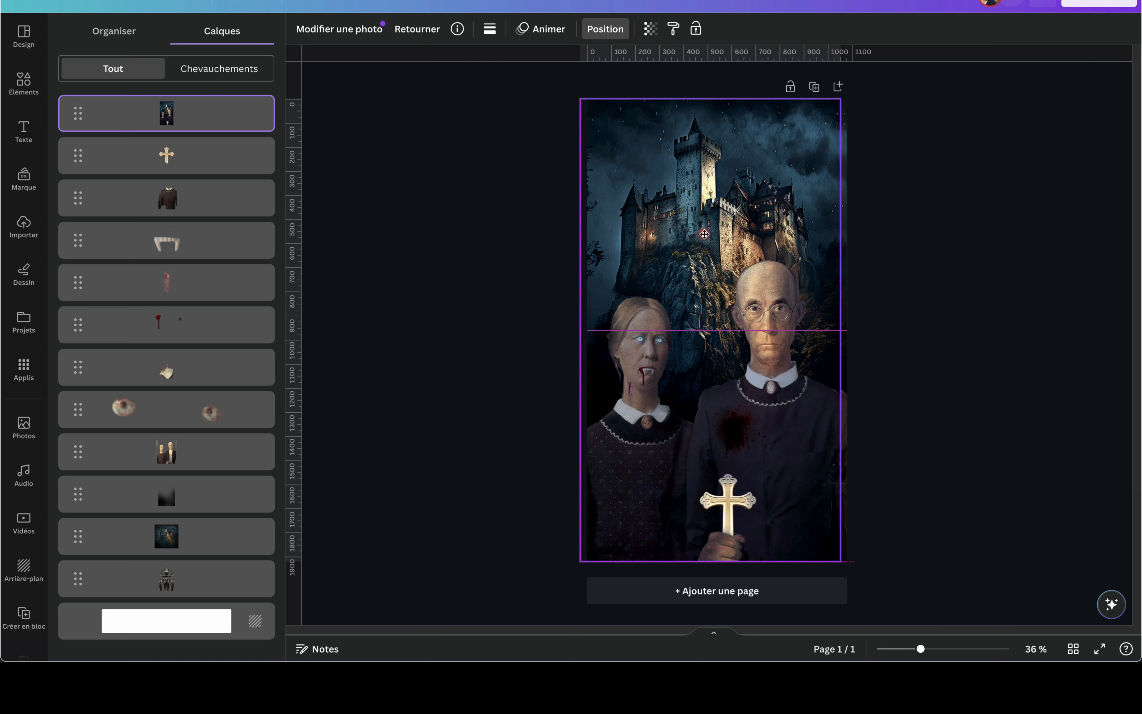
{"action": "left_click_drag", "start_coordinate": [703, 234], "coordinate": [541, 238]}
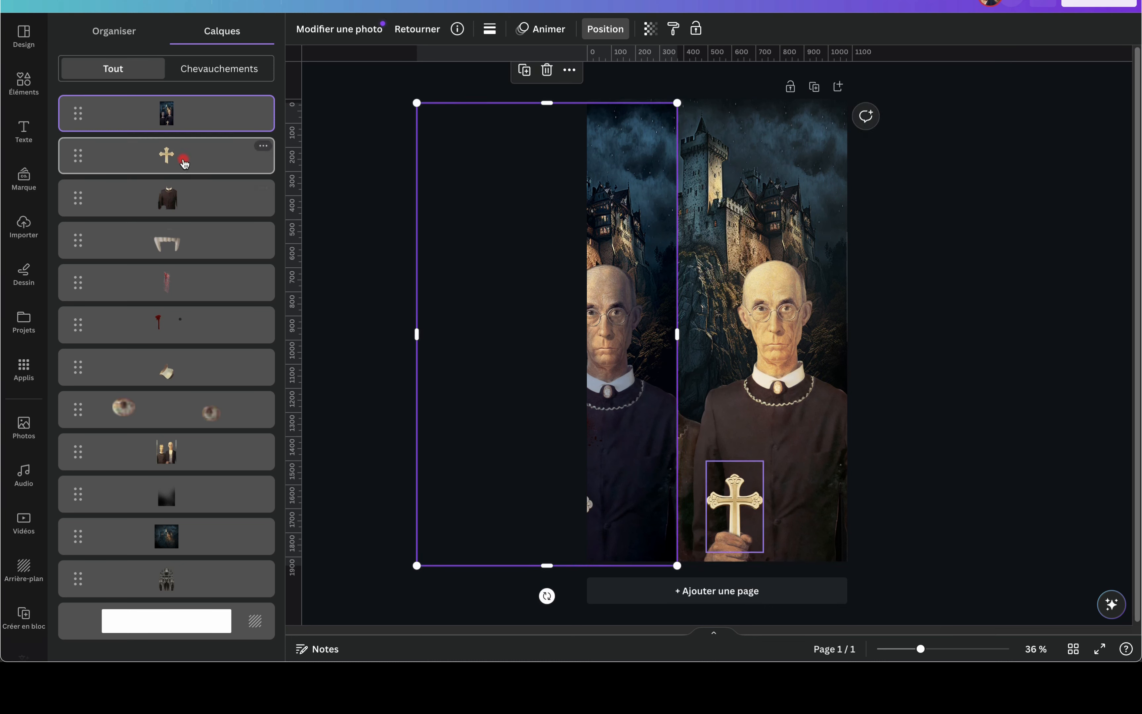
Inspect the cross and castle background as separate elements, and redisplay the layer list with the shifted composite image selected.
{"action": "left_click", "coordinate": [183, 161]}
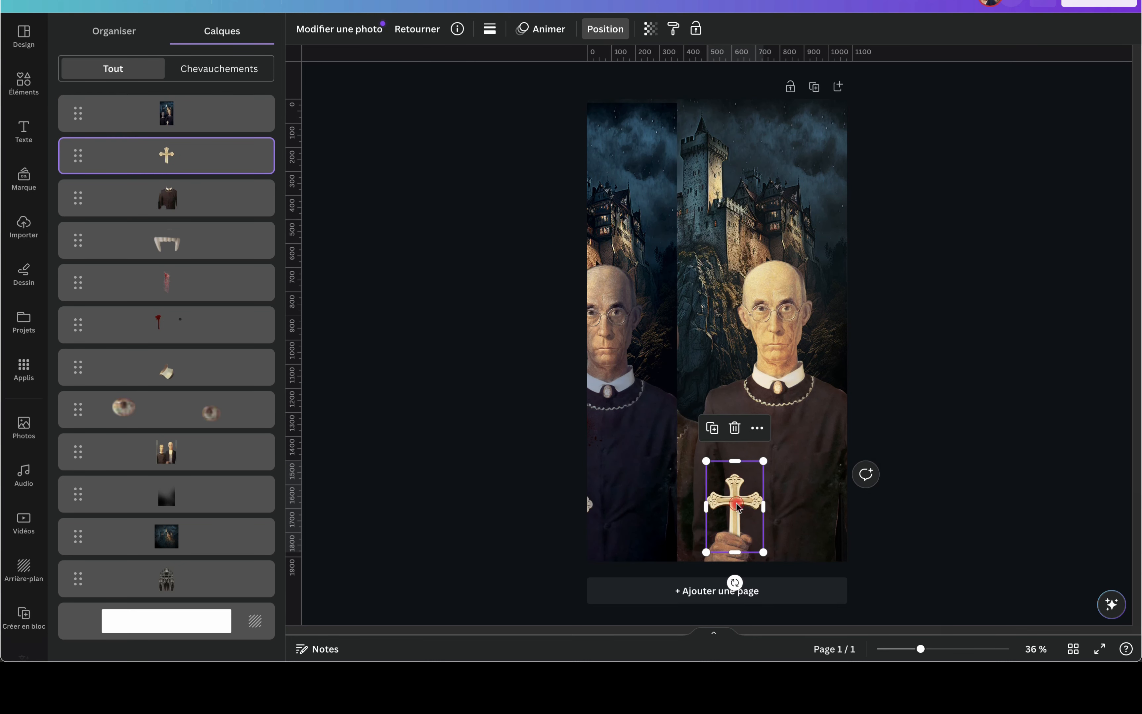
{"action": "mouse_move", "coordinate": [737, 504]}
{"action": "left_mouse_down"}
{"action": "mouse_move", "coordinate": [767, 455]}
{"action": "mouse_move", "coordinate": [736, 472]}
{"action": "mouse_move", "coordinate": [738, 502]}
{"action": "left_mouse_up"}
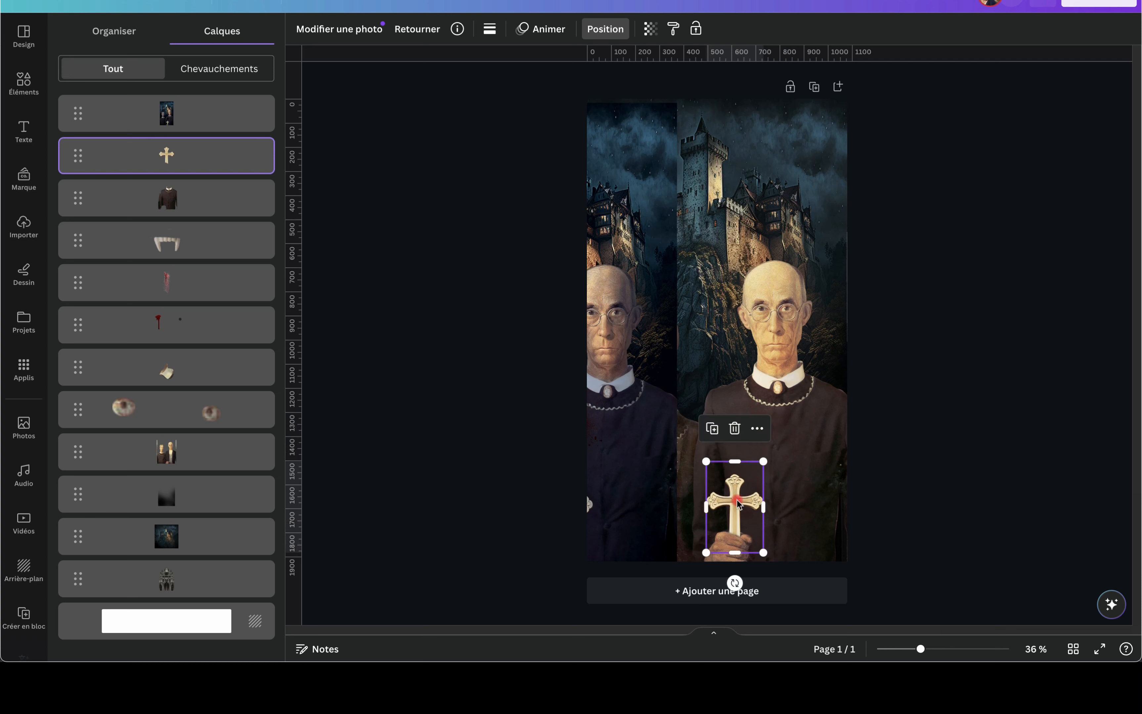
{"action": "left_click", "coordinate": [777, 302]}
{"action": "left_click", "coordinate": [719, 173]}
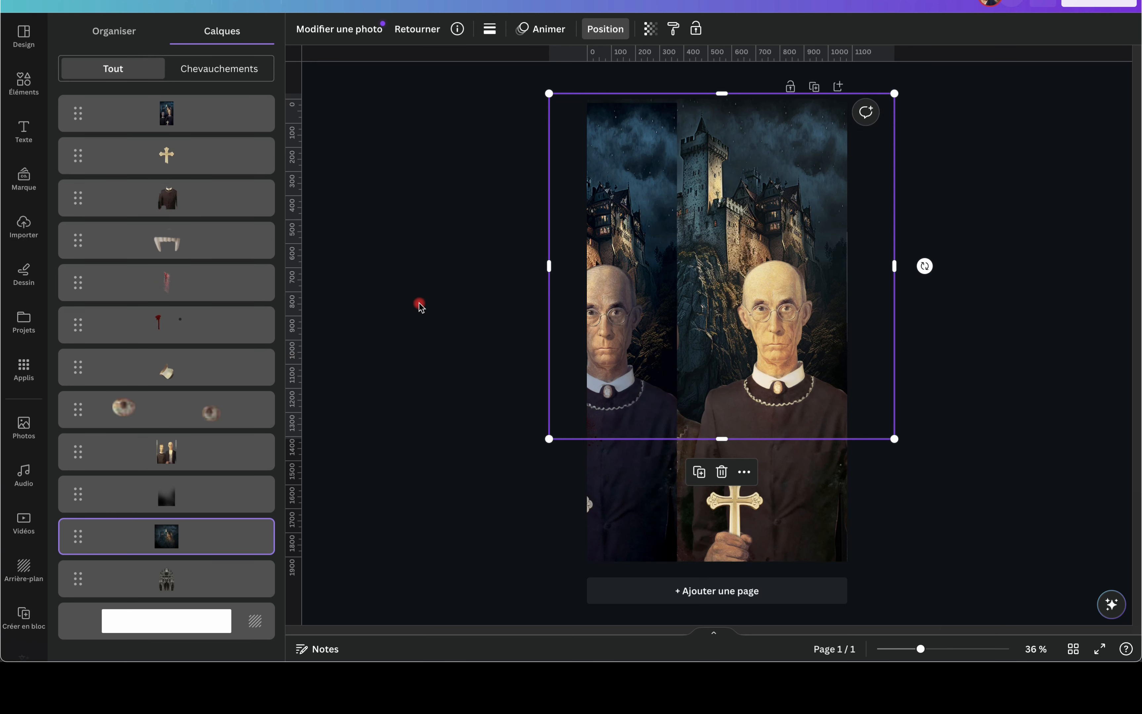
{"action": "left_click", "coordinate": [483, 337]}
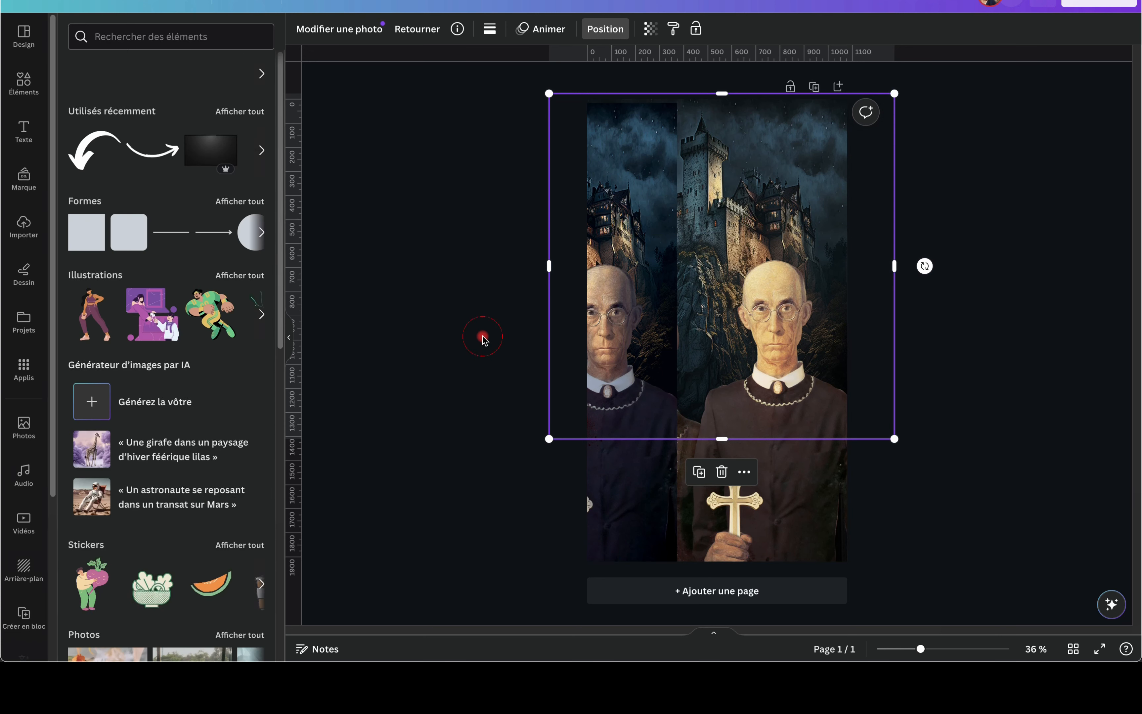
{"action": "left_click", "coordinate": [613, 478]}
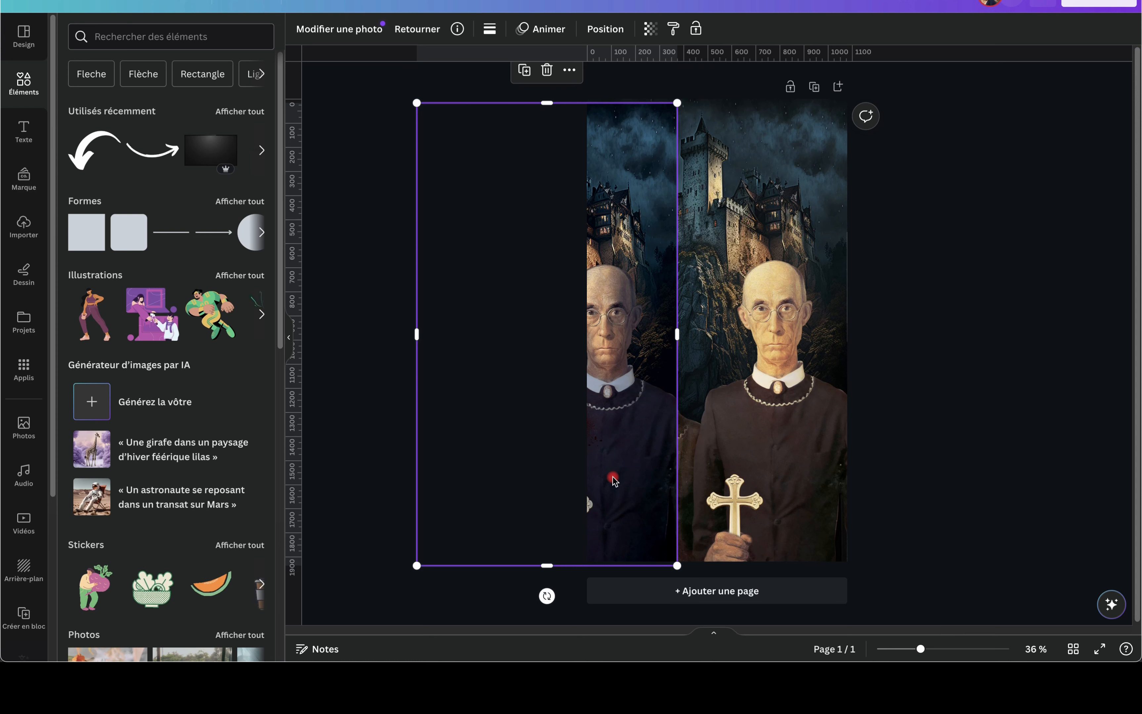
{"action": "left_click", "coordinate": [599, 31]}
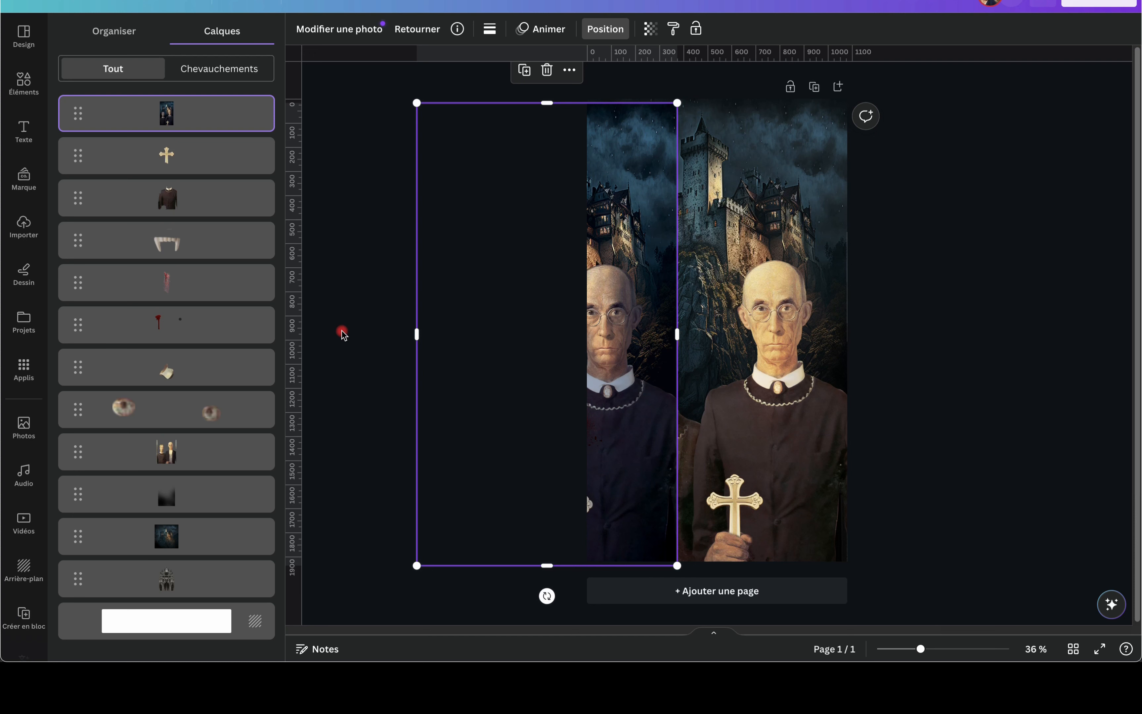
Switch to Photoshop and look through the original composition's whole layer stack, down to the Arrière-plan layer and back up.
{"action": "key", "text": "super+Tab"}
{"action": "key", "text": "super+Tab"}
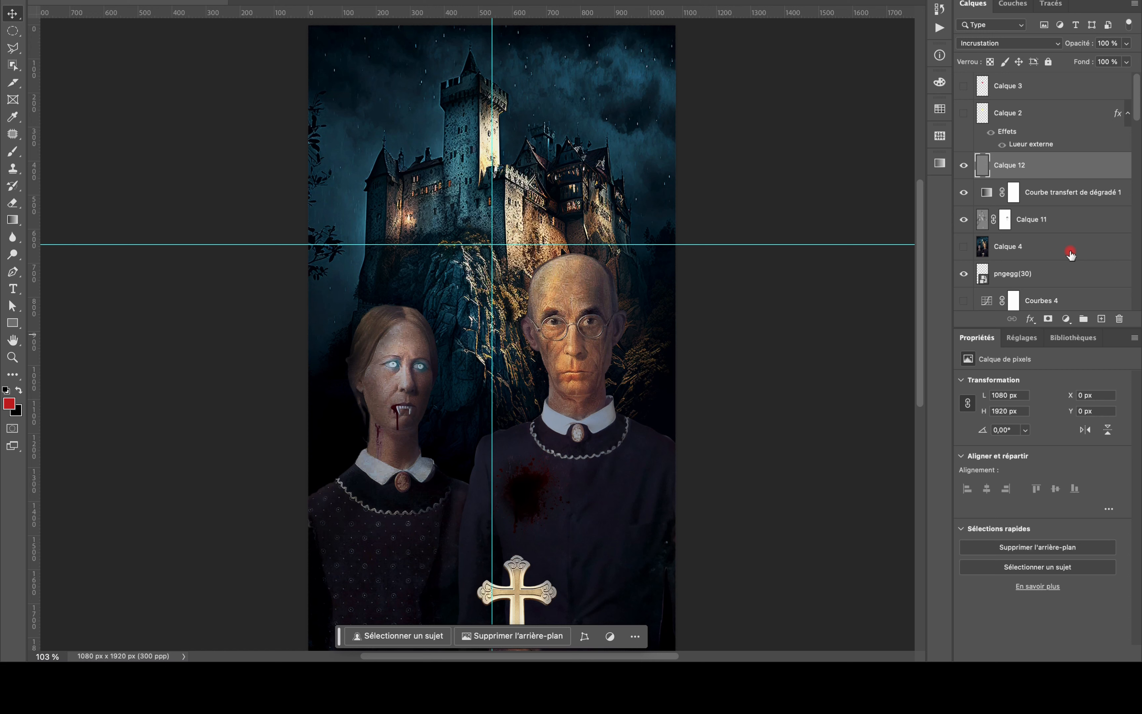
{"action": "scroll", "coordinate": [1070, 254], "scroll_direction": "down", "scroll_amount": 10}
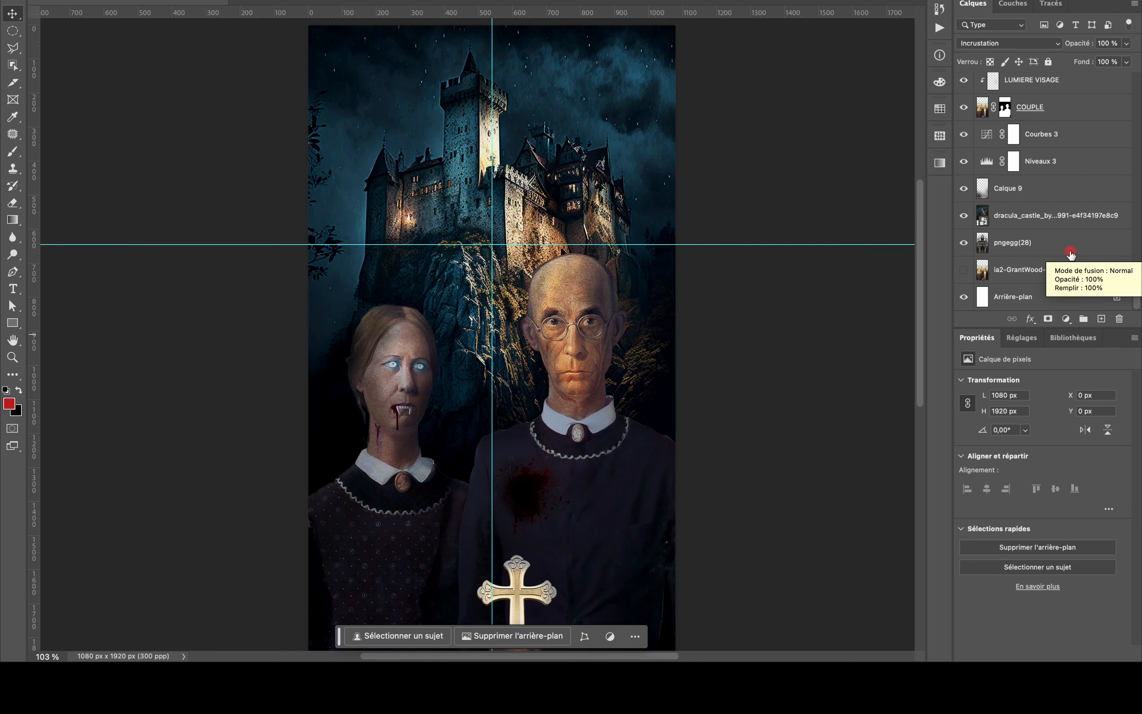
{"action": "scroll", "coordinate": [1071, 255], "scroll_direction": "up", "scroll_amount": 5}
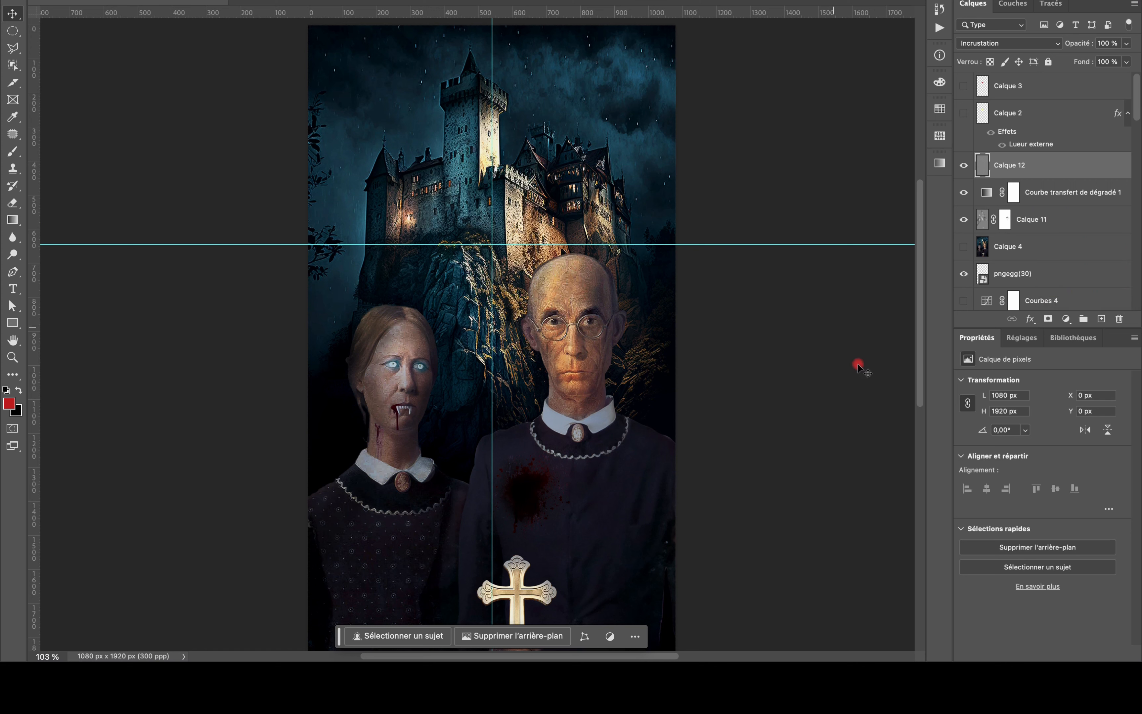